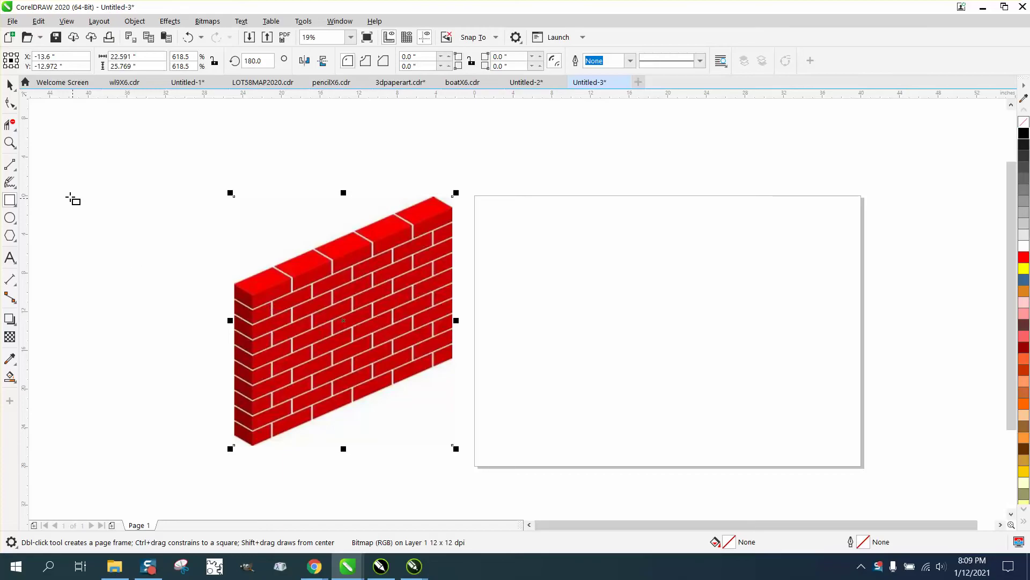
Examine the brick pattern and mortar joints of the wall image up close
left_click(9, 142)
left_click_drag(304, 274, 431, 326)
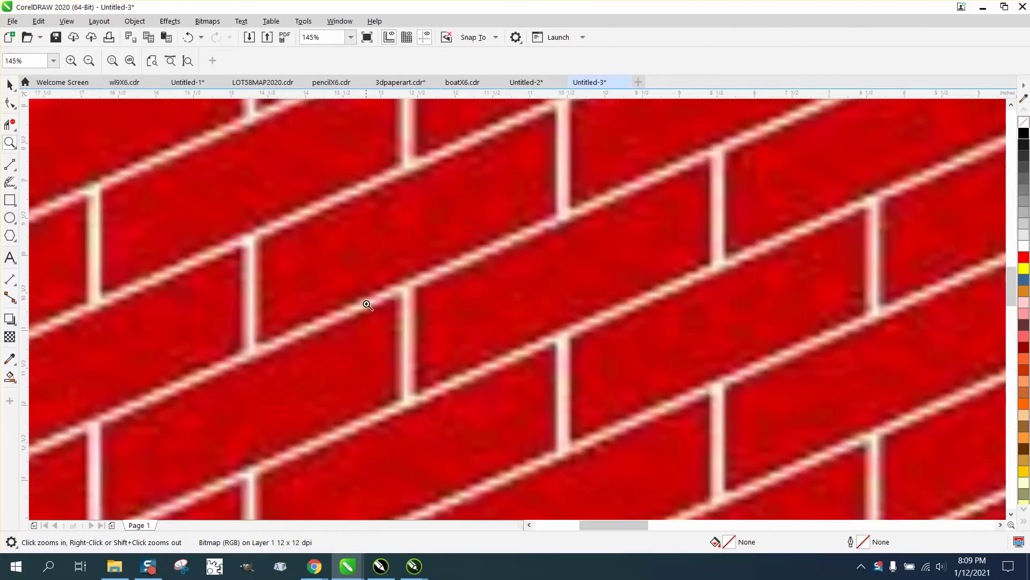
right_click(367, 303)
right_click(365, 273)
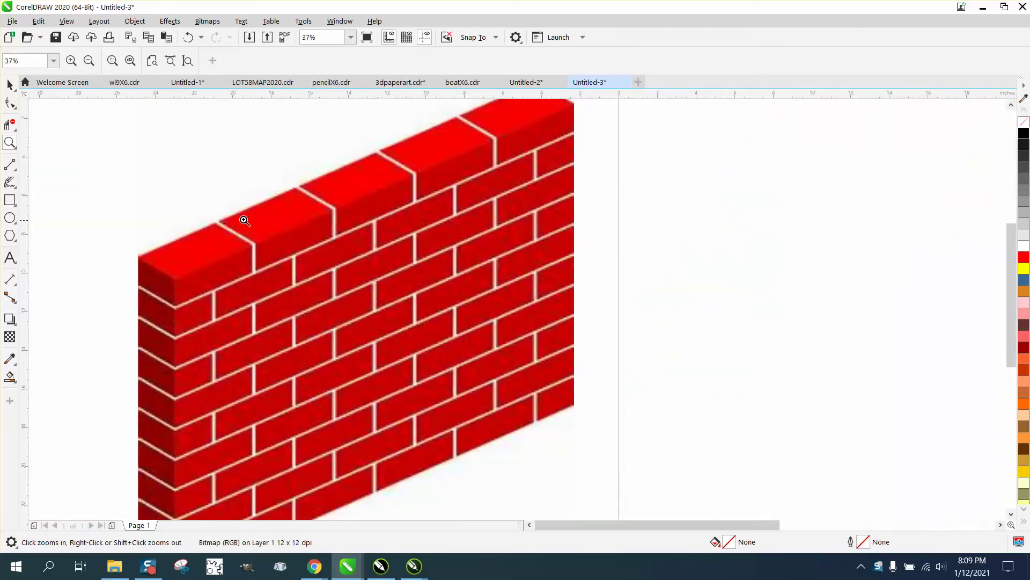
right_click(274, 228)
left_click(12, 88)
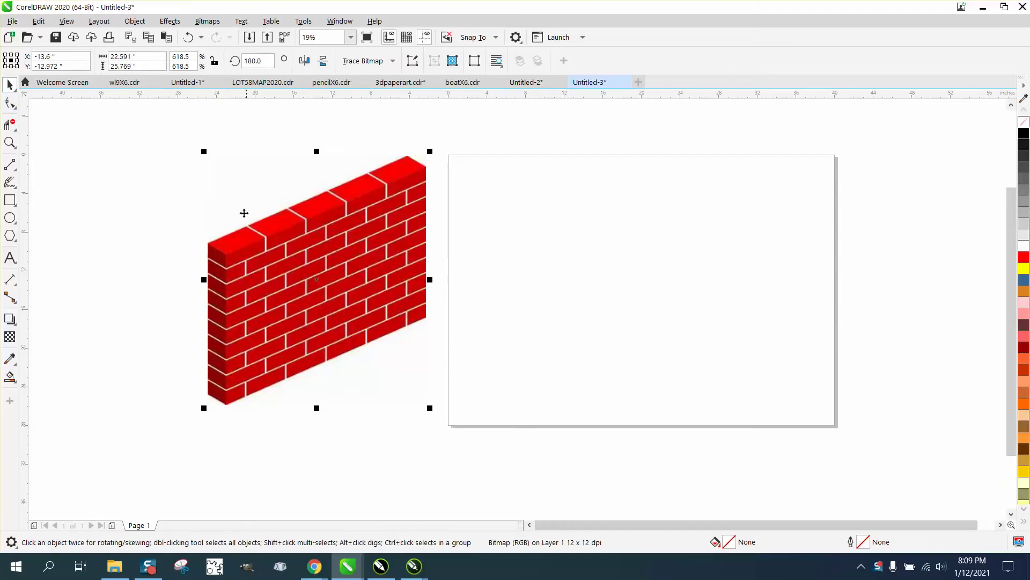
Draw a small rectangle near the page's upper-left area and set its size to 3 by 1.5 inches
left_click(10, 200)
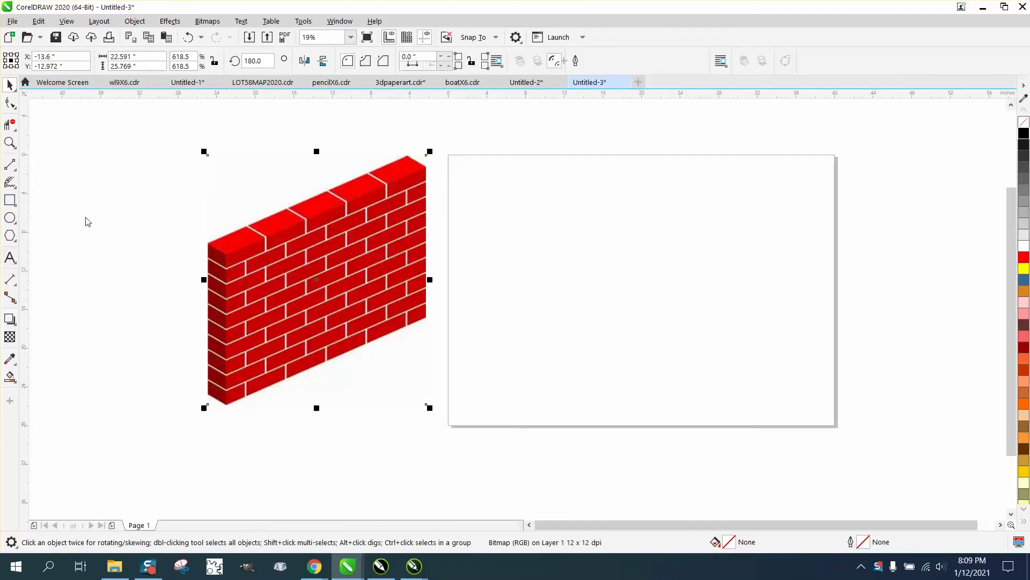
left_click_drag(476, 221, 501, 234)
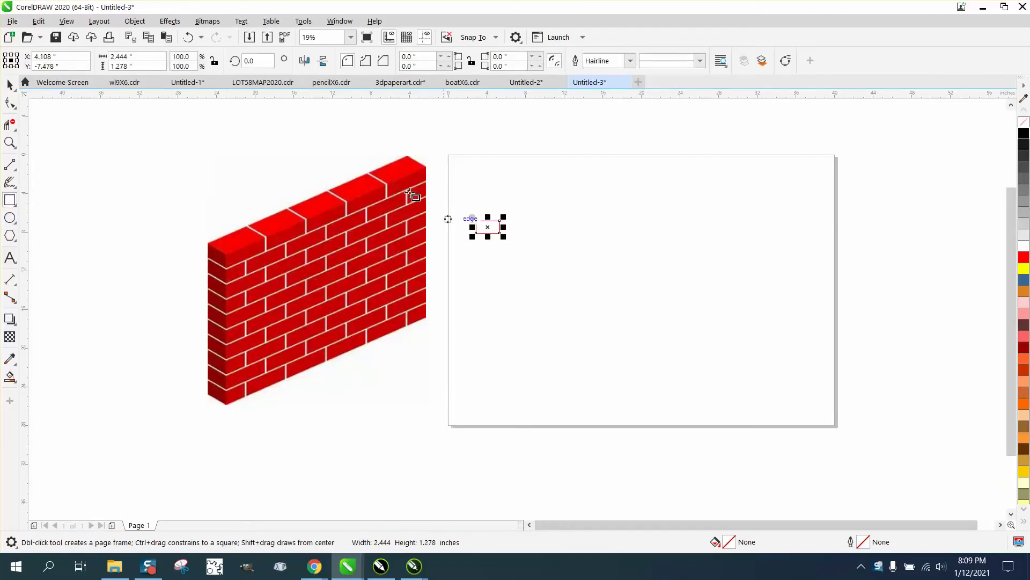
left_click(161, 66)
type("1.5")
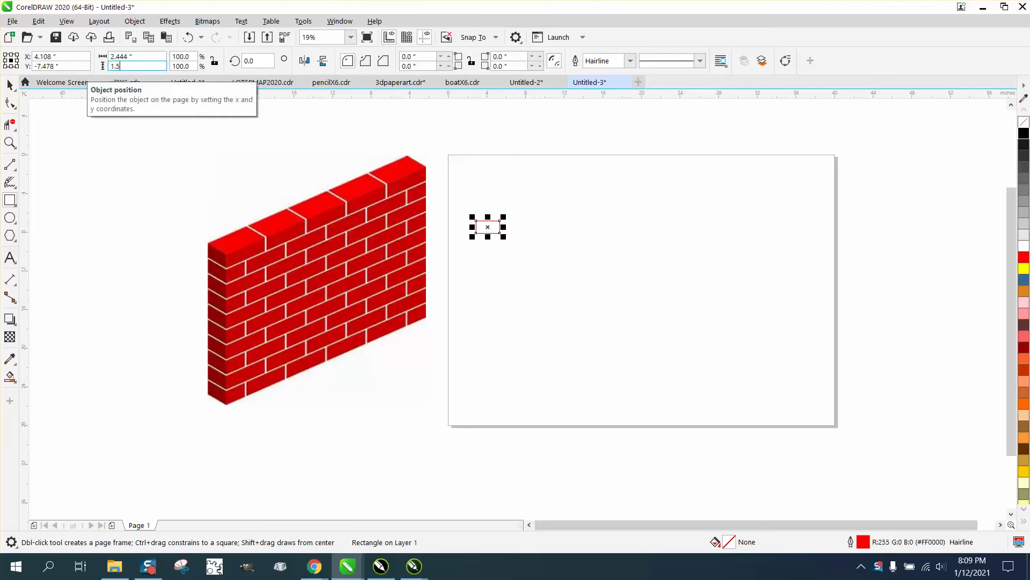
left_click(109, 57)
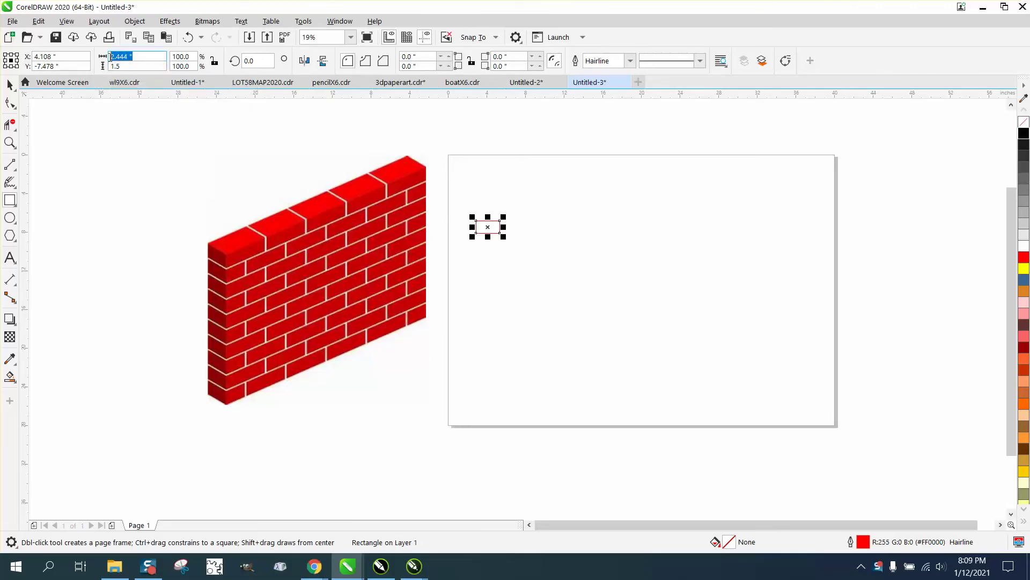
type("3")
key("Return")
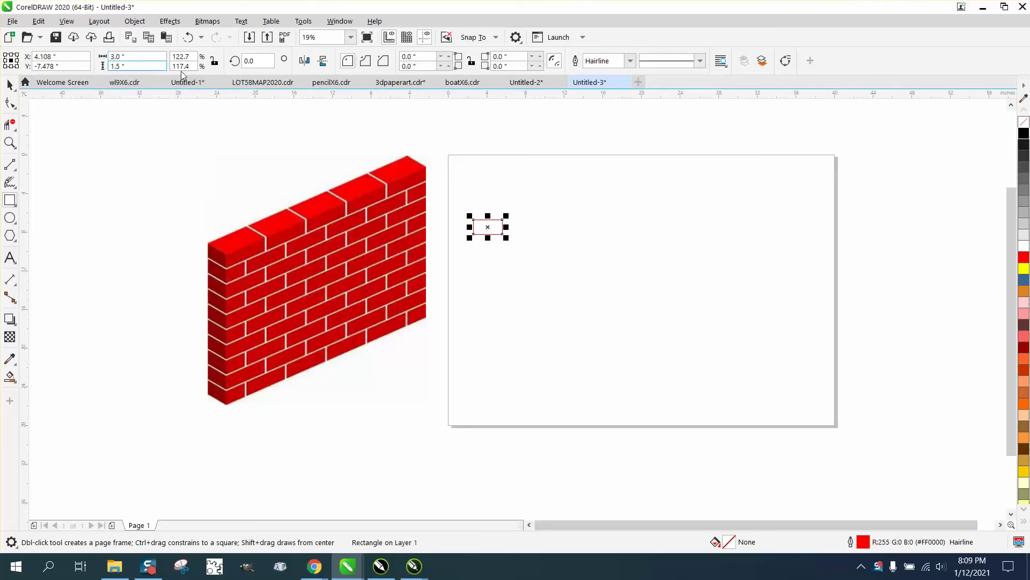
Set the document's default graphic outline to 1.5 pt width and black colour, with no object selected
left_click(9, 84)
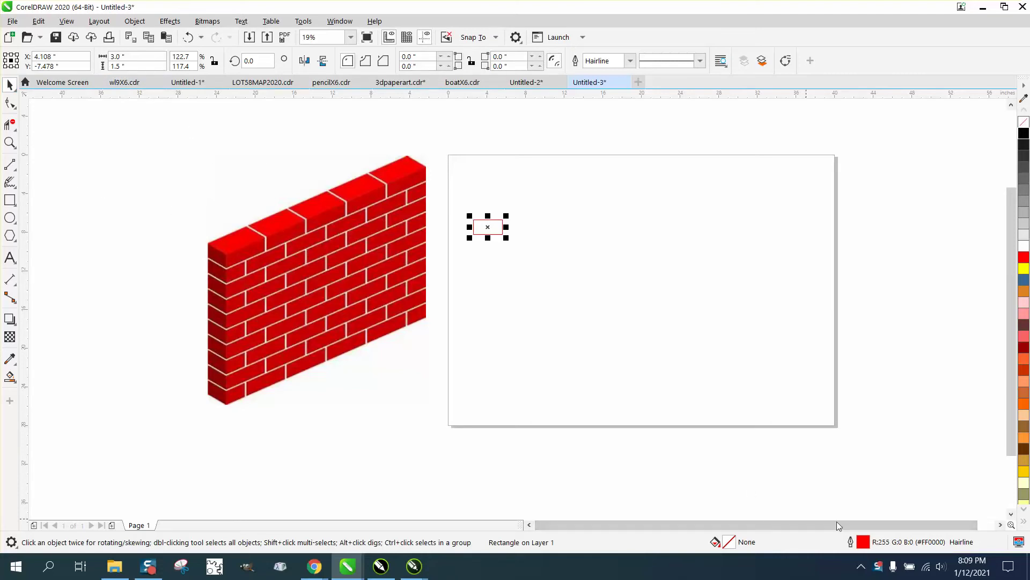
left_click(95, 233)
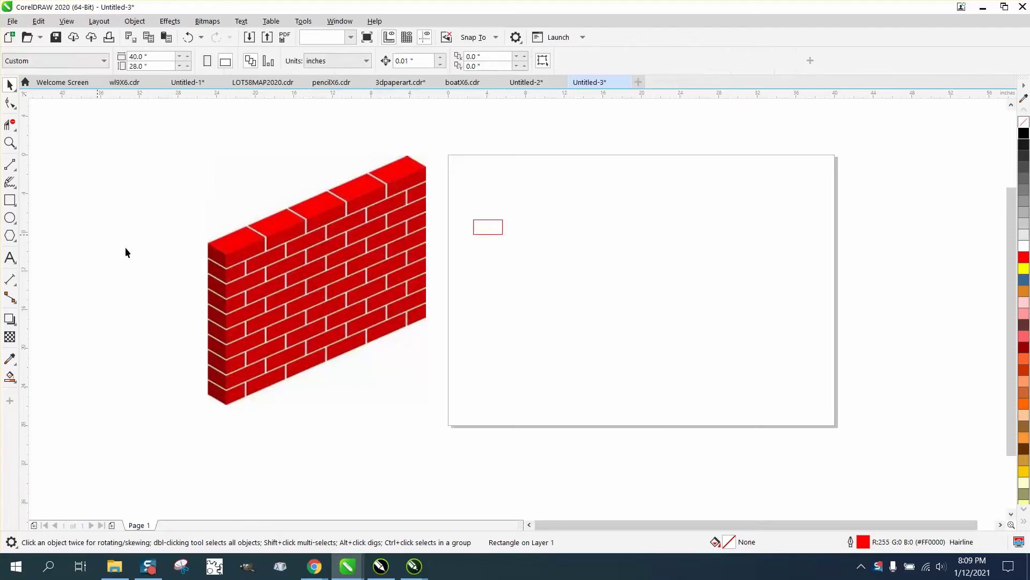
double_click(857, 543)
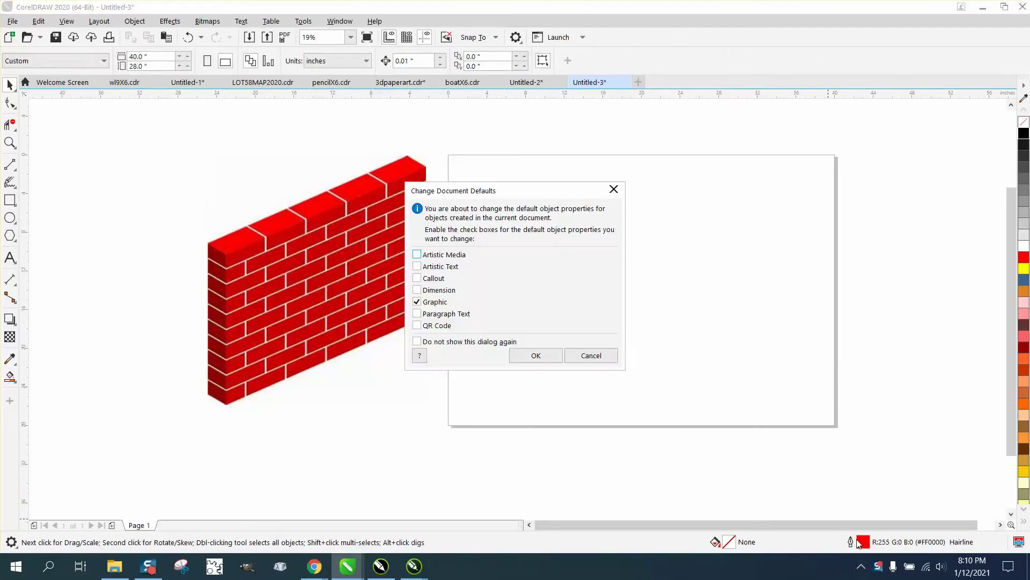
left_click(536, 356)
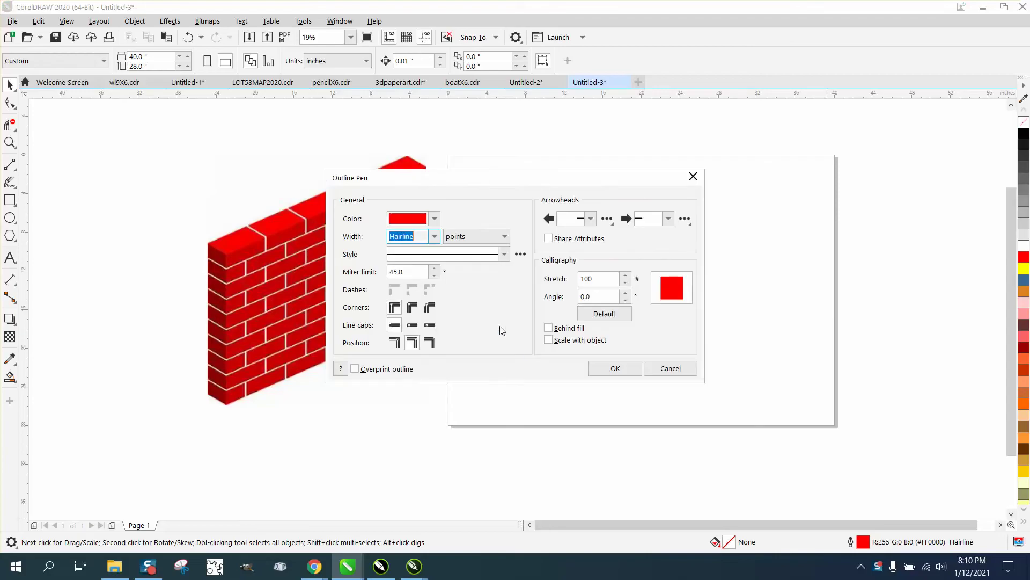
left_click(435, 237)
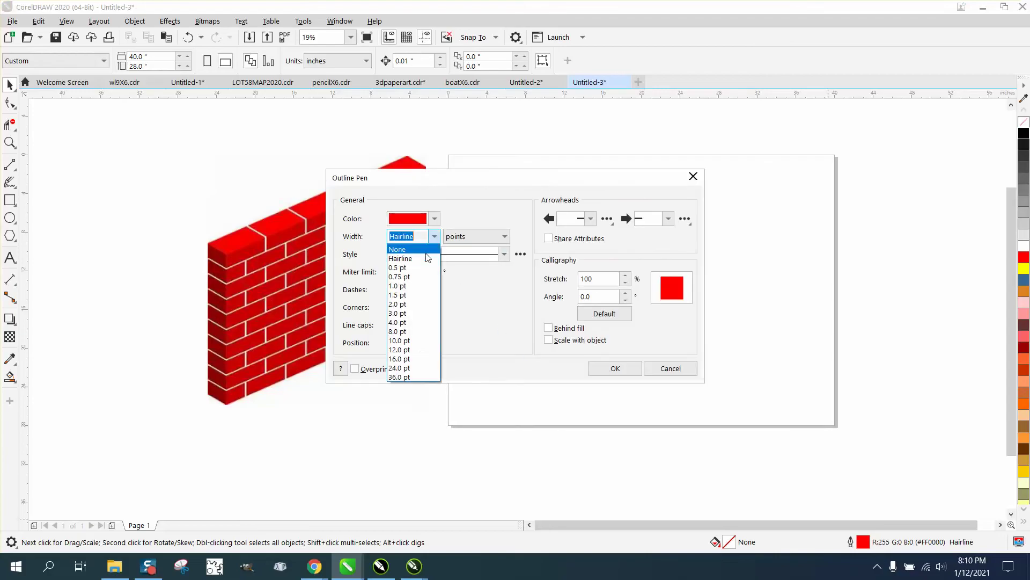
left_click(406, 295)
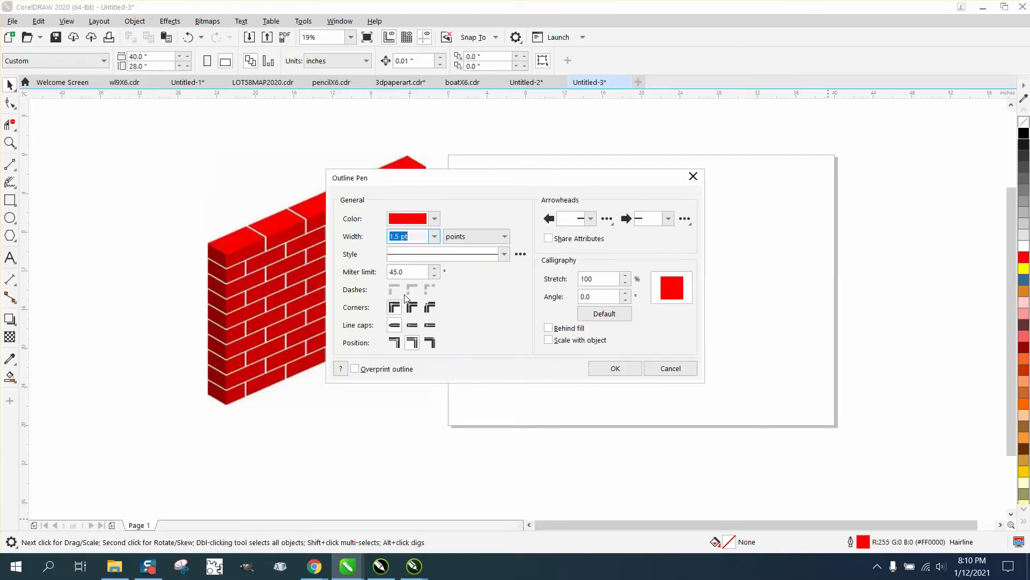
left_click(435, 218)
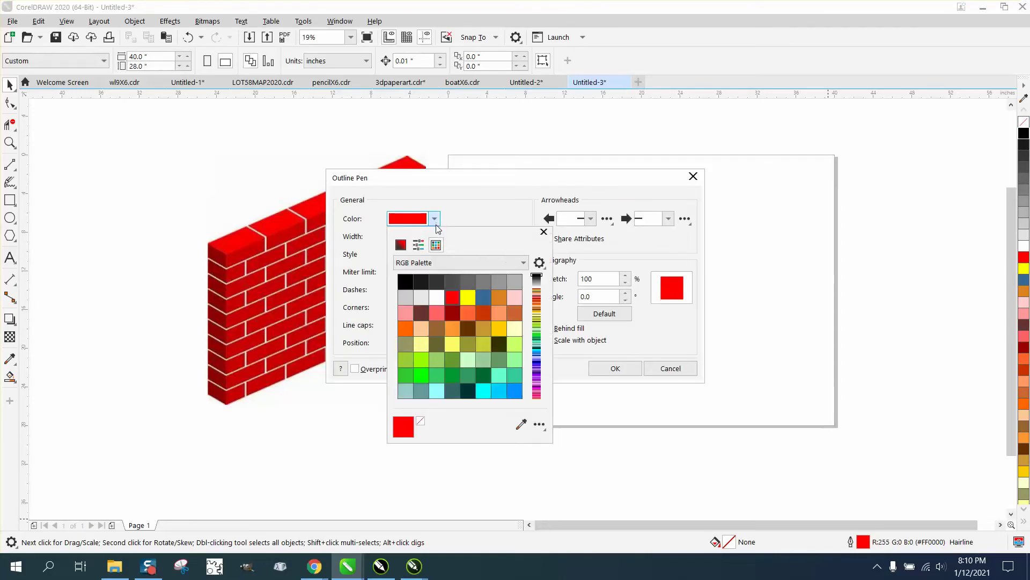
left_click(411, 284)
left_click(610, 369)
left_click(610, 369)
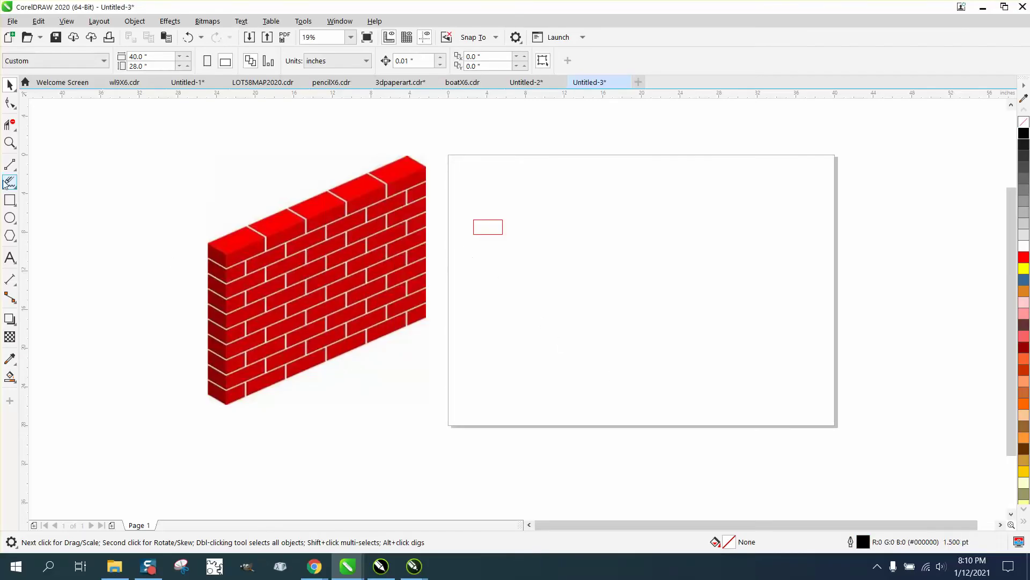
Draw a 3 by 1.5 inch rectangle just below the red-outlined one and delete the red-outlined rectangle
left_click(9, 199)
left_click_drag(477, 252, 507, 267)
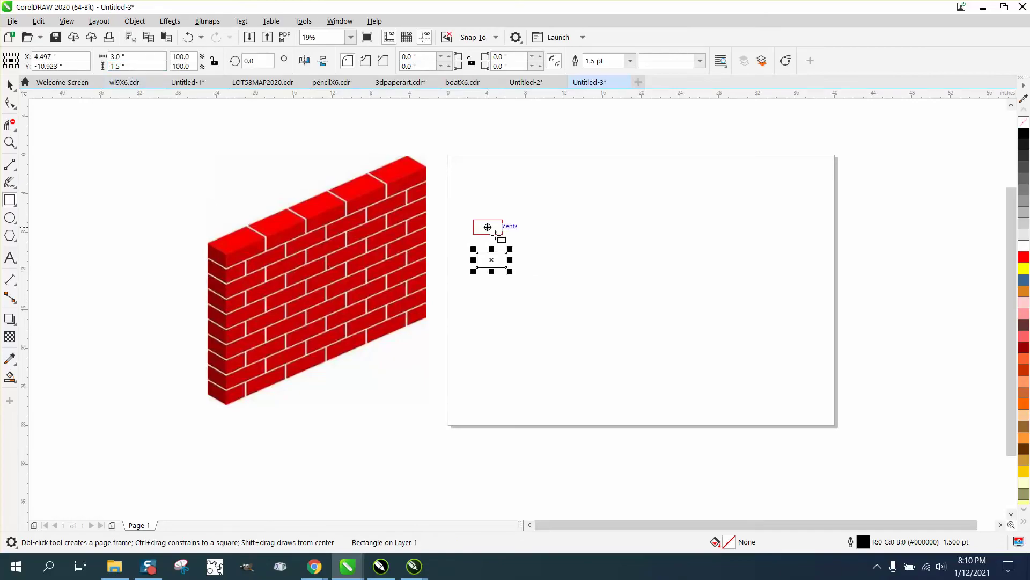
left_click(10, 84)
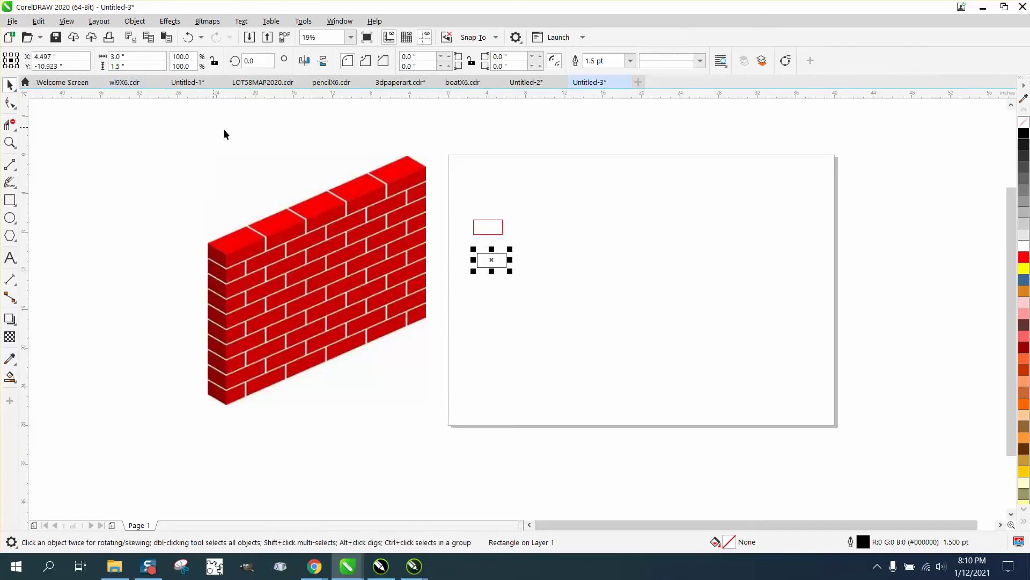
left_click(492, 234)
left_click(139, 186)
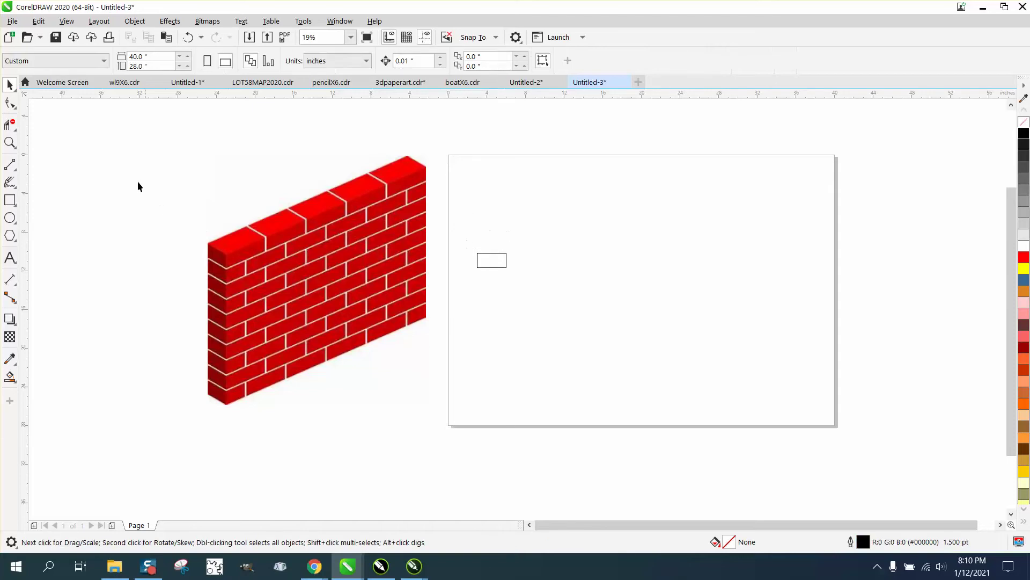
Move the black-outlined rectangle about 1.2 inches to the right and deselect it
left_click(10, 142)
left_click_drag(460, 237, 594, 305)
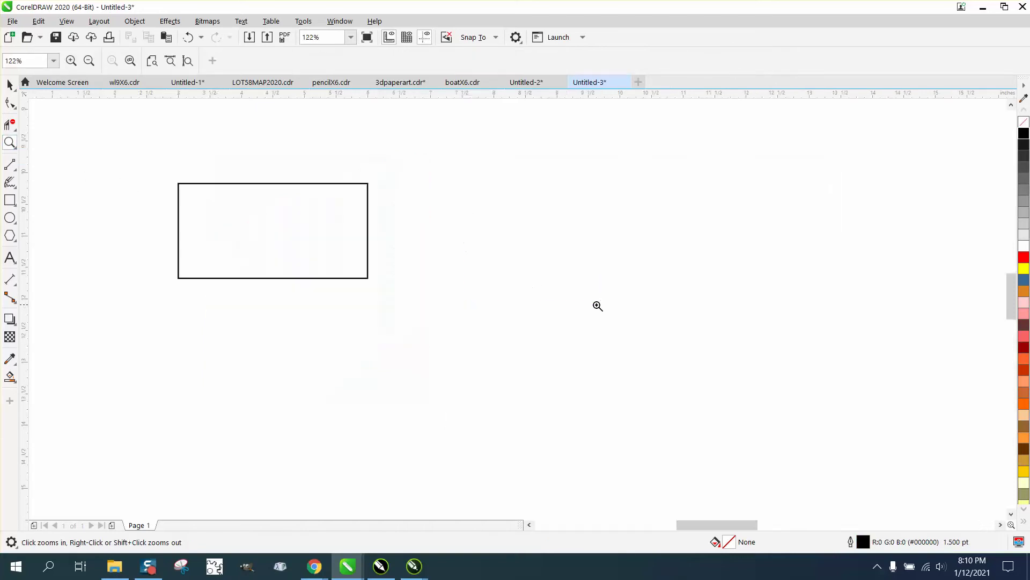
right_click(170, 204)
left_click(9, 85)
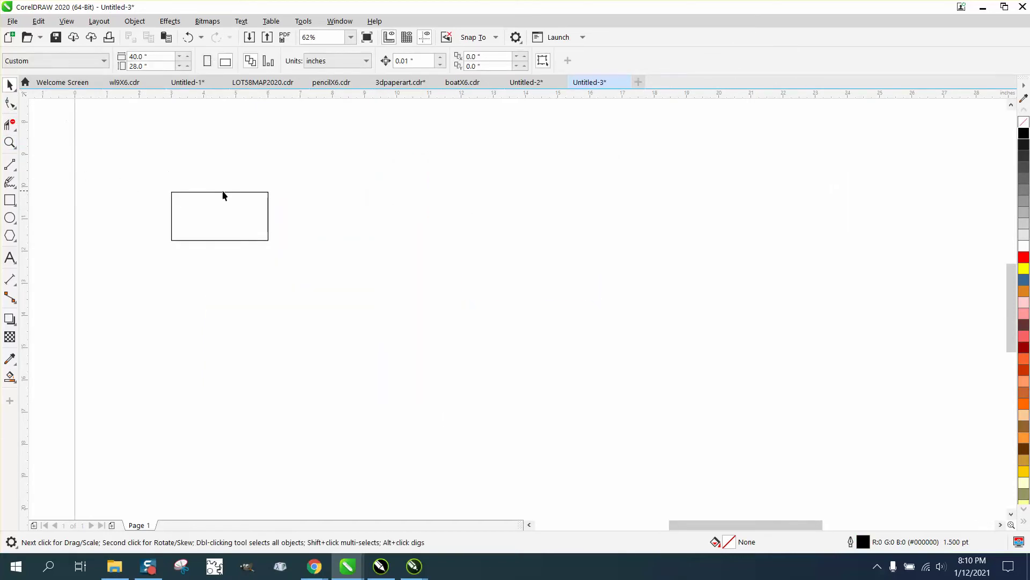
left_click_drag(223, 190, 329, 195)
left_click_drag(266, 199, 304, 200)
left_click(211, 141)
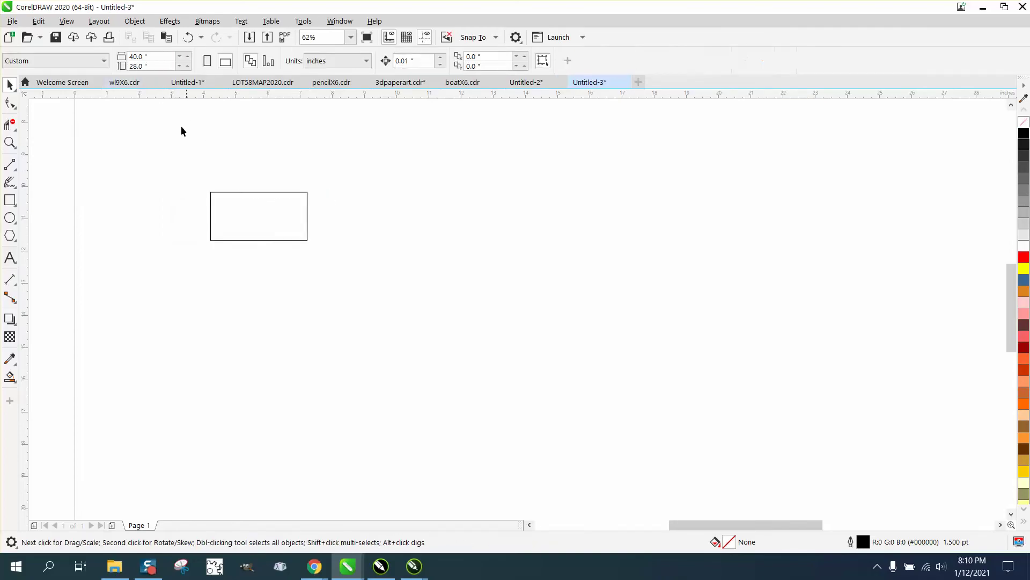
Set the document's nudge distance to 3 inches with nothing selected
left_click(226, 192)
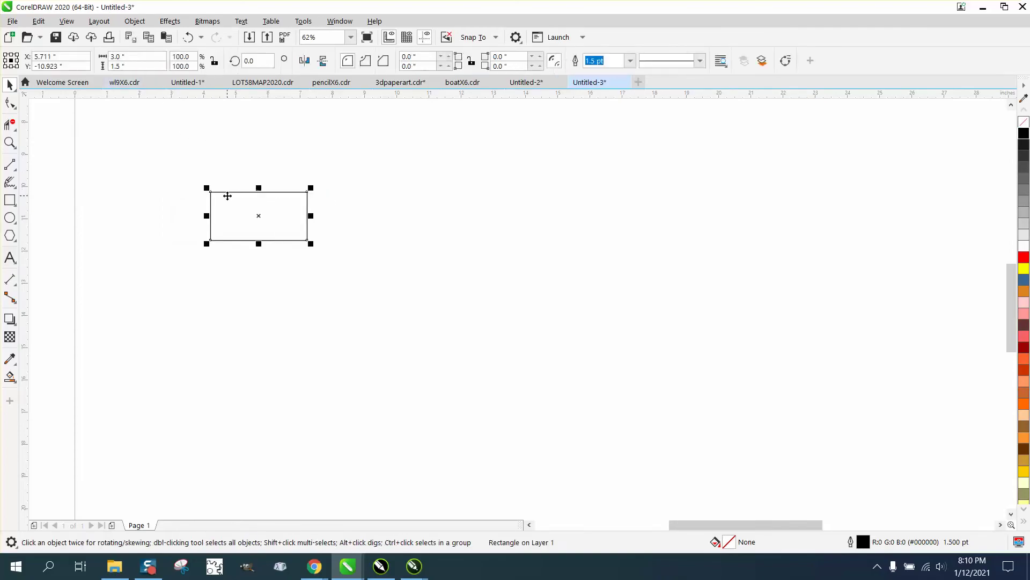
left_click(237, 149)
left_click(416, 62)
double_click(416, 62)
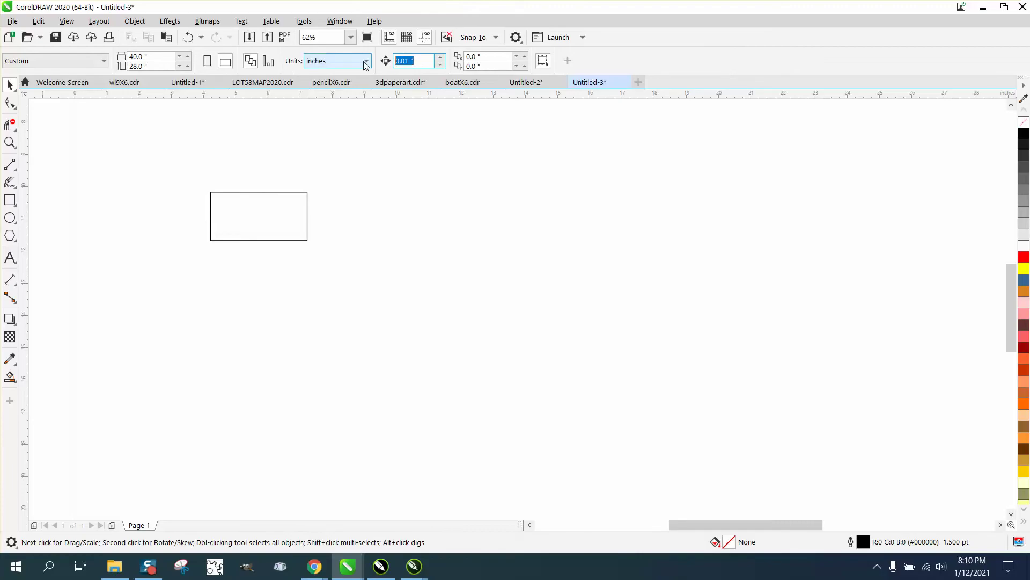
type("3")
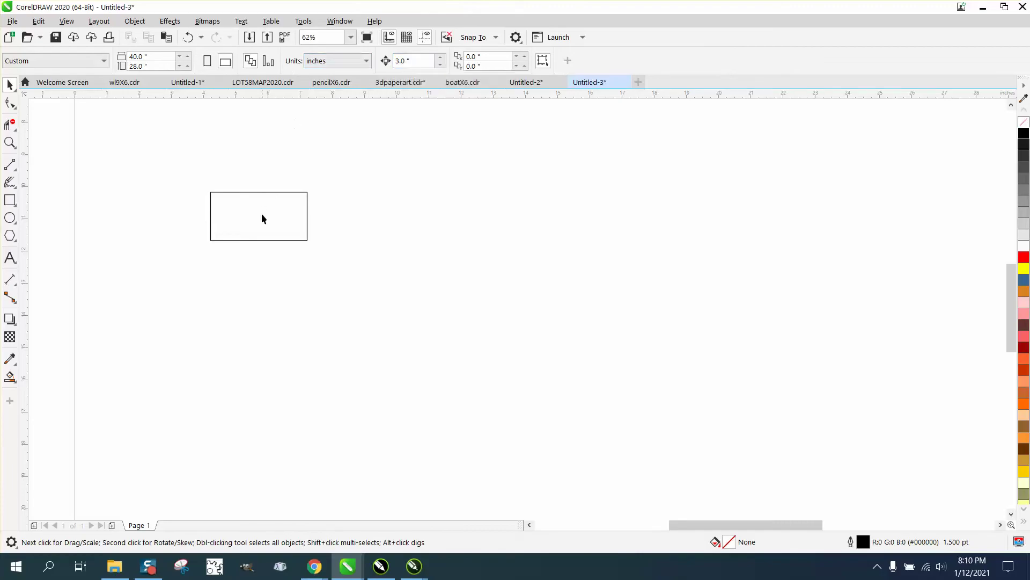
Try duplicating the rectangle and nudging the copy one step to the right, and delete the copy
left_click(262, 215)
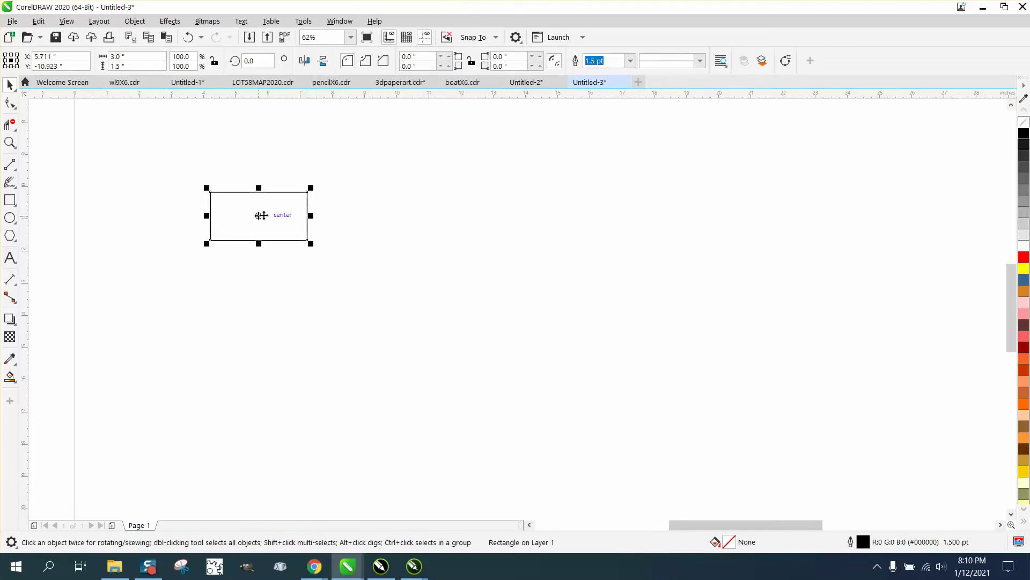
key("KP_Add")
key("Right")
key("Delete")
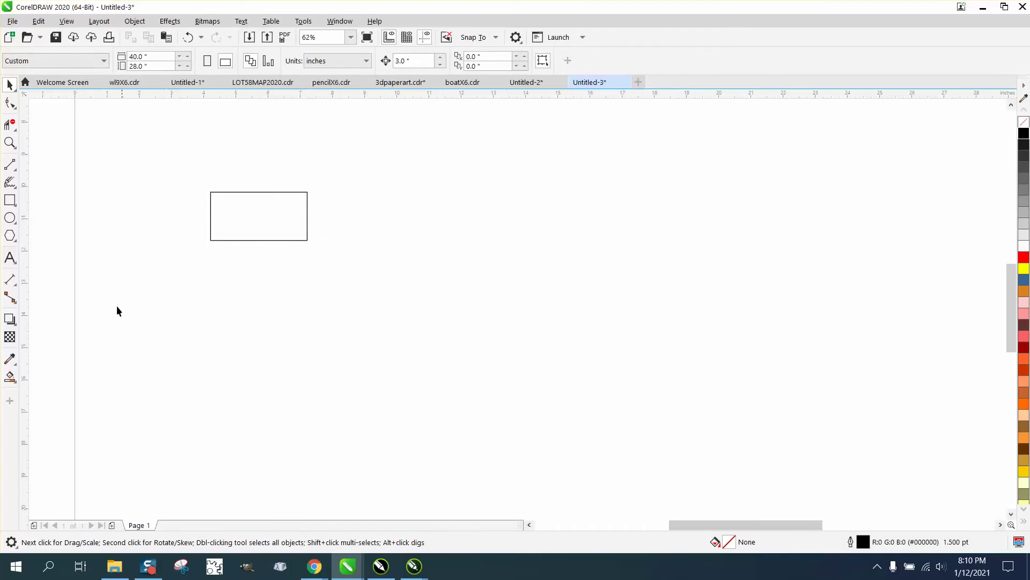
Use Smart Fill to fill the rectangle with red and no outline
left_click(9, 377)
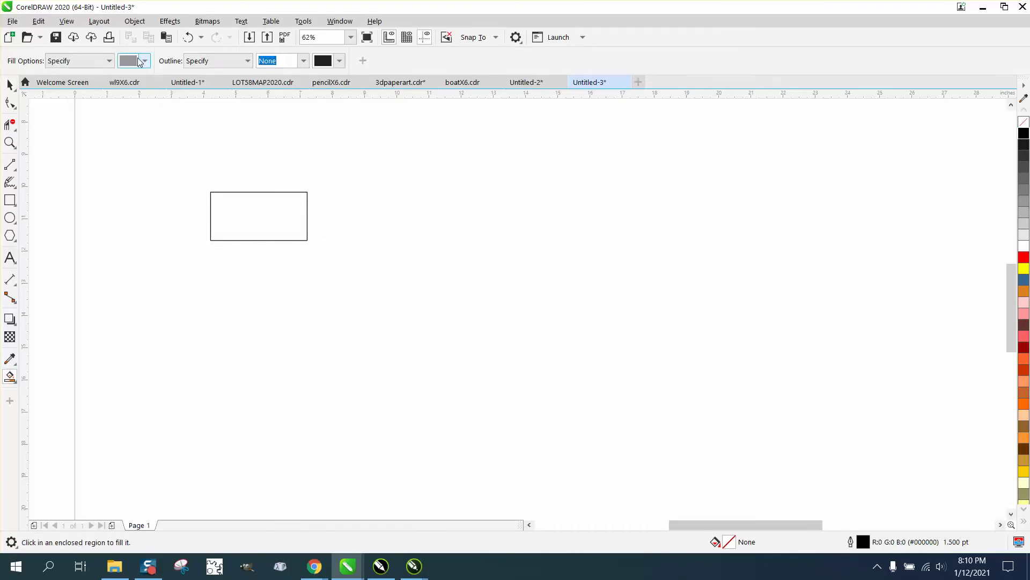
left_click(145, 60)
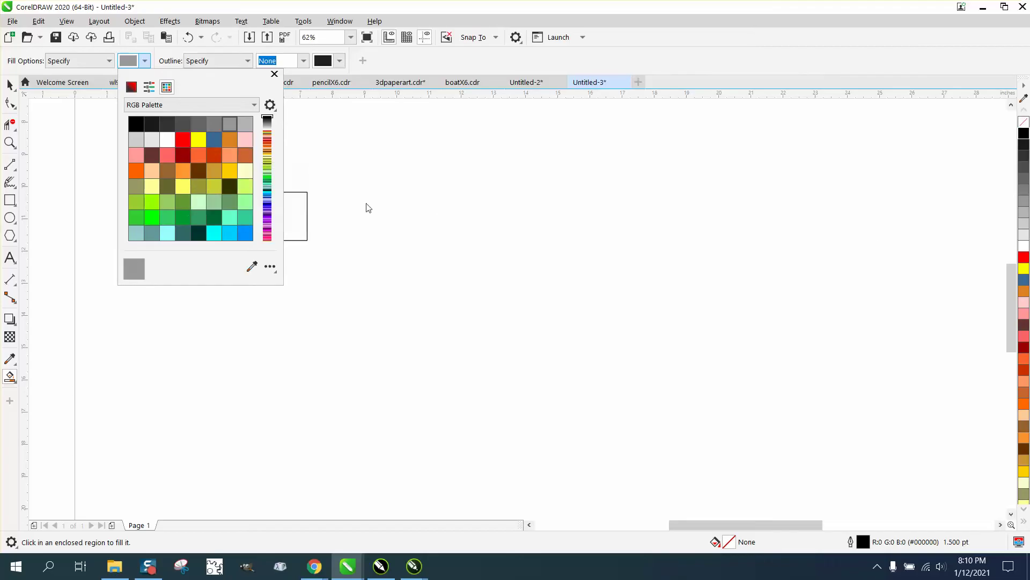
left_click(183, 141)
left_click(288, 218)
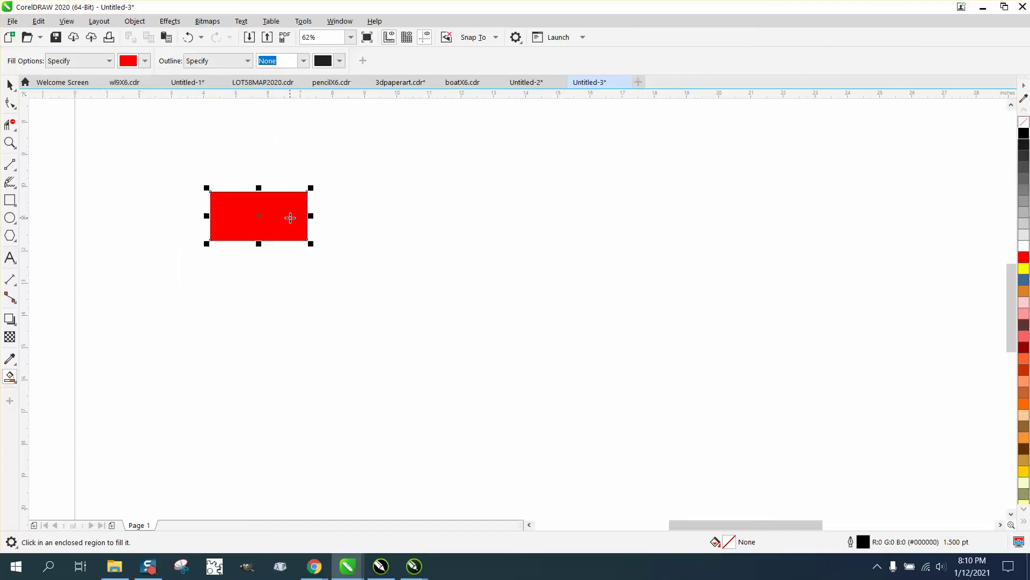
Blend dark red from the palette into the fill until it reaches RGB 208, 0, 0 (#D00000)
left_click(1025, 353, "ctrl")
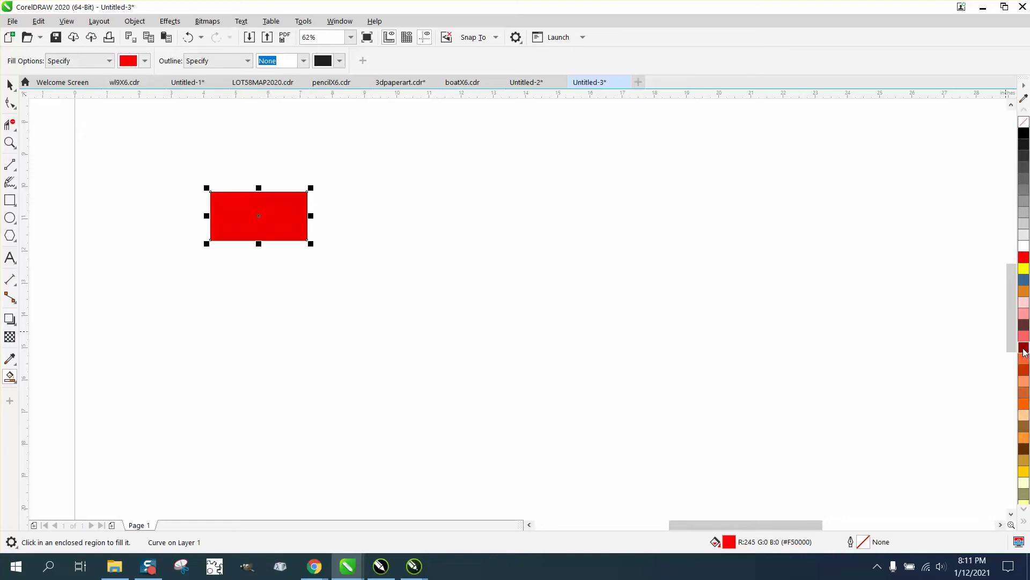
left_click(1025, 352, "ctrl")
left_click(1025, 352, "ctrl")
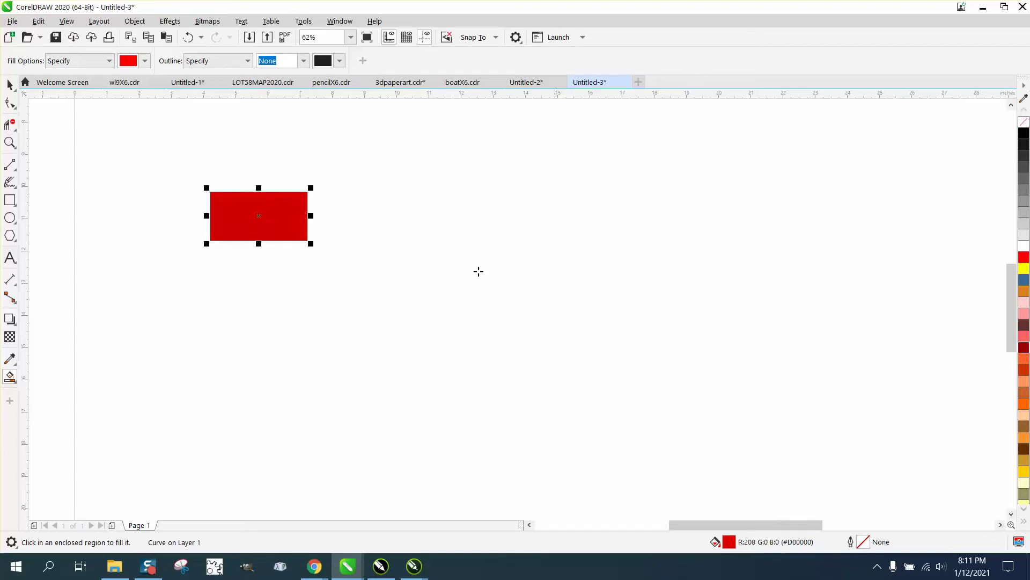
Examine the upper-left corner of the filled brick and its black outline up close
left_click(9, 85)
left_click_drag(200, 176, 251, 221)
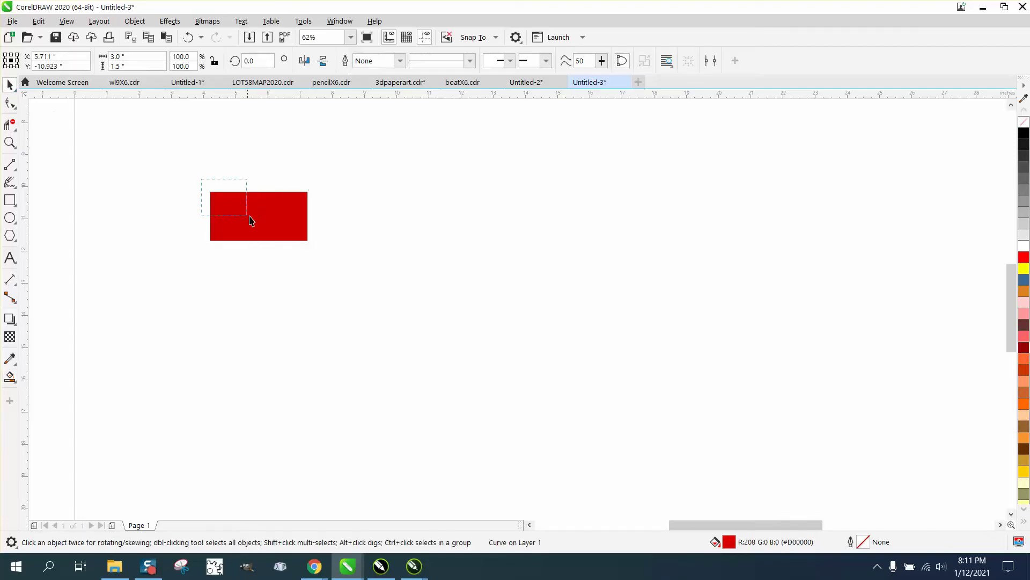
left_click(10, 143)
left_click_drag(198, 179, 269, 217)
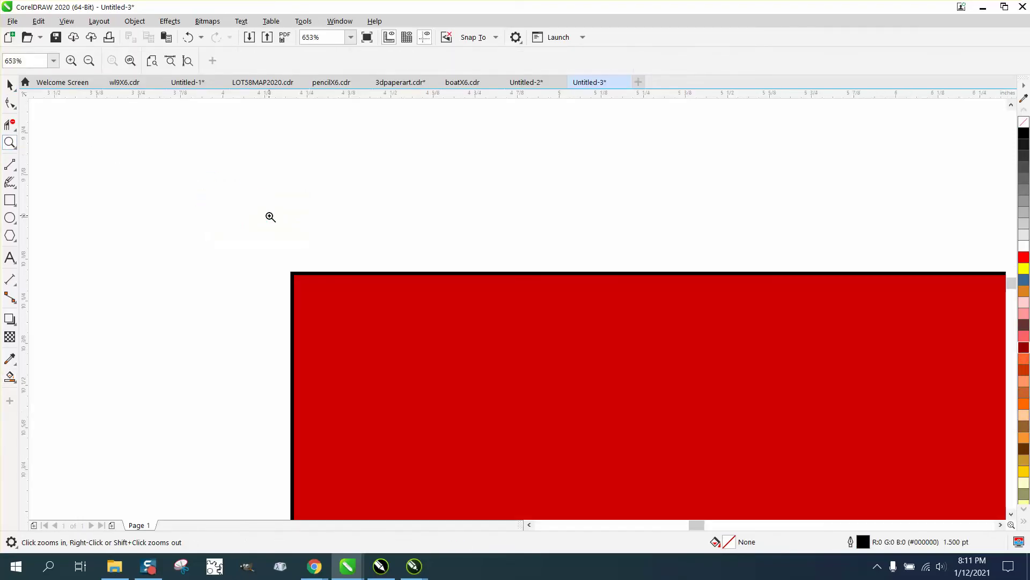
right_click(270, 217)
left_click(10, 85)
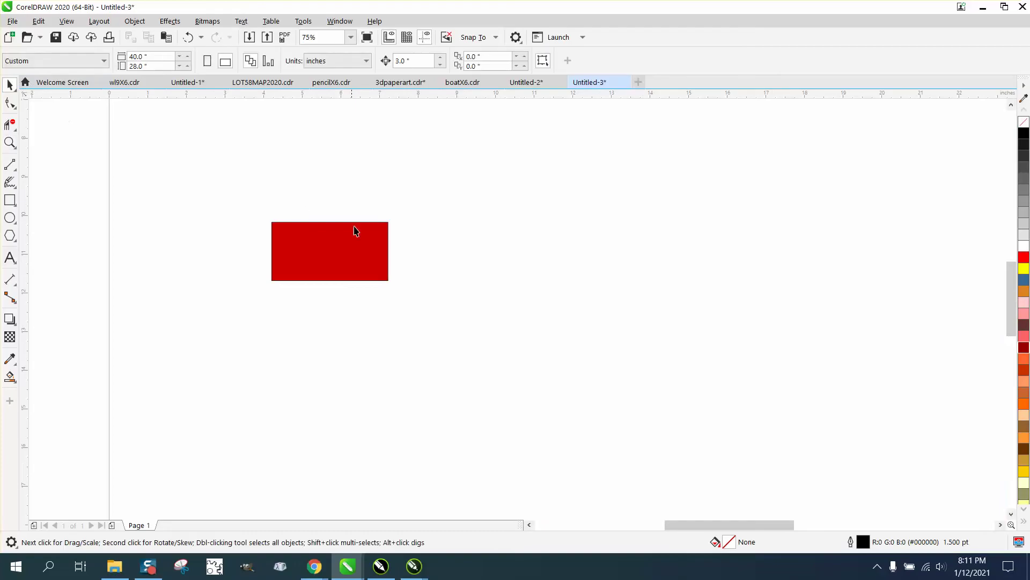
Set the brick's outline width to 2.0 pt and make the outline scale with the object
left_click_drag(245, 181, 467, 314)
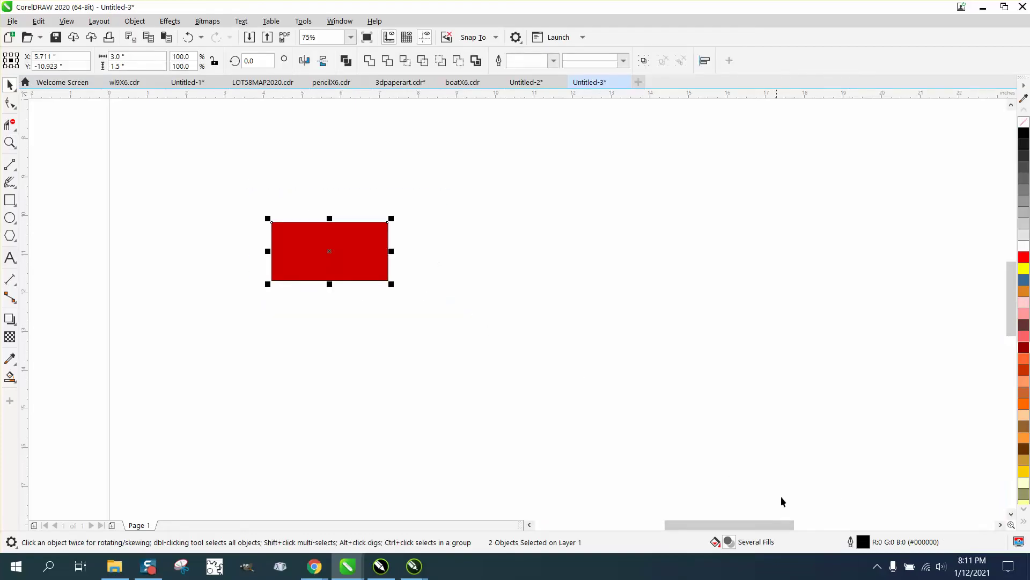
double_click(863, 542)
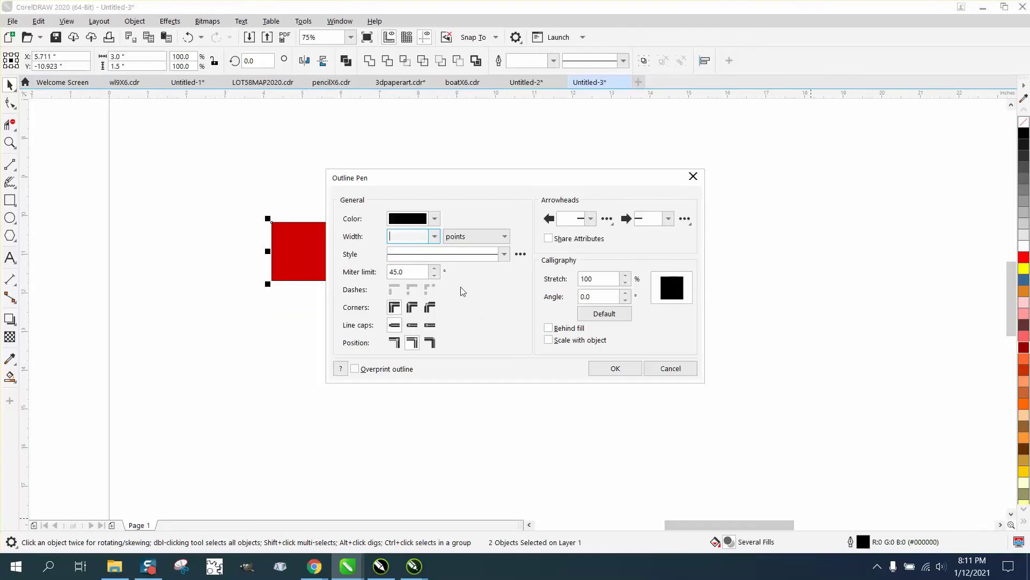
left_click(435, 236)
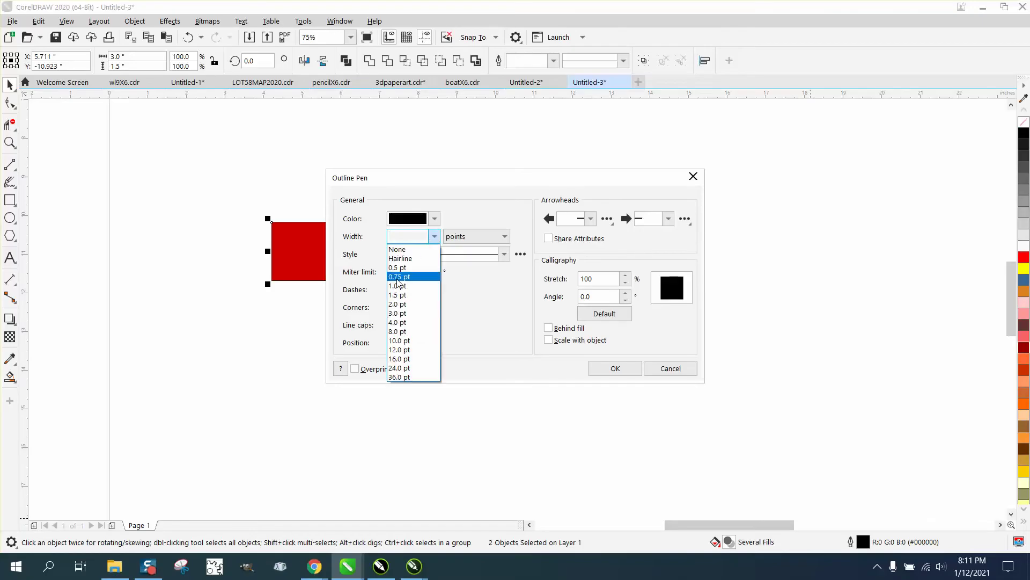
left_click(397, 307)
left_click(548, 339)
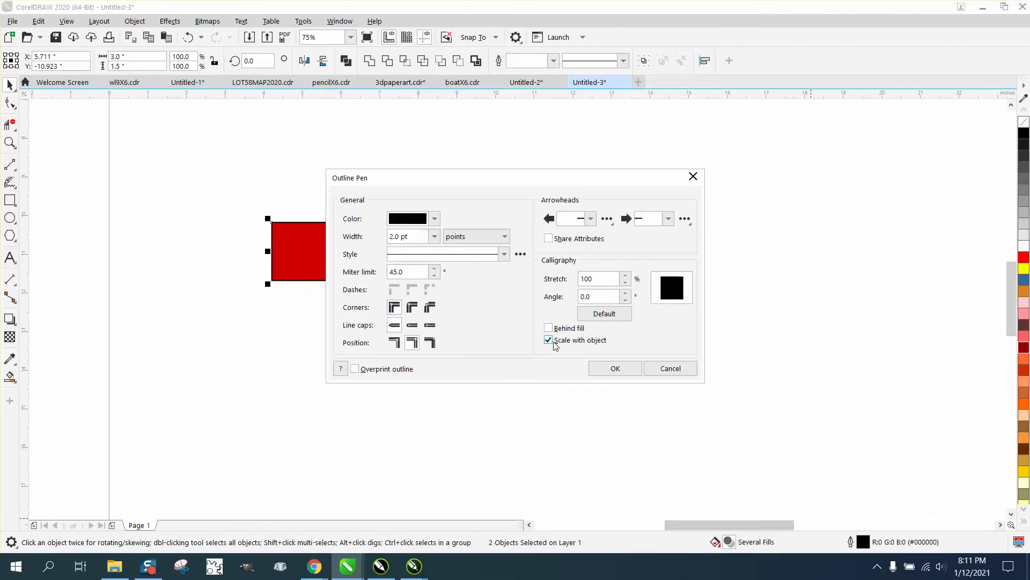
left_click(613, 370)
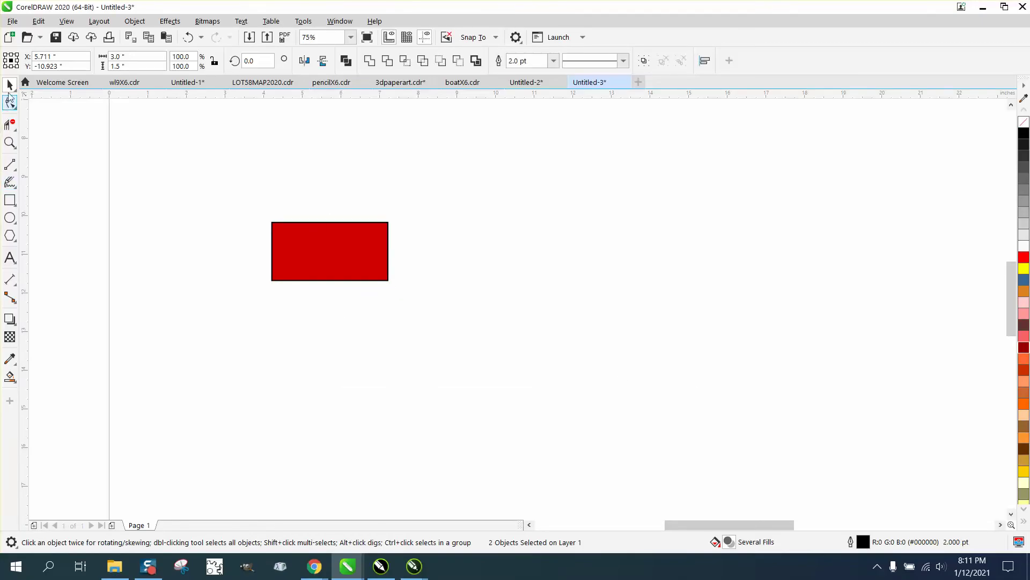
left_click(409, 106)
Duplicate the filled brick repeatedly at the 3-inch offset to build a horizontal row of seven adjoining bricks
left_click(320, 254)
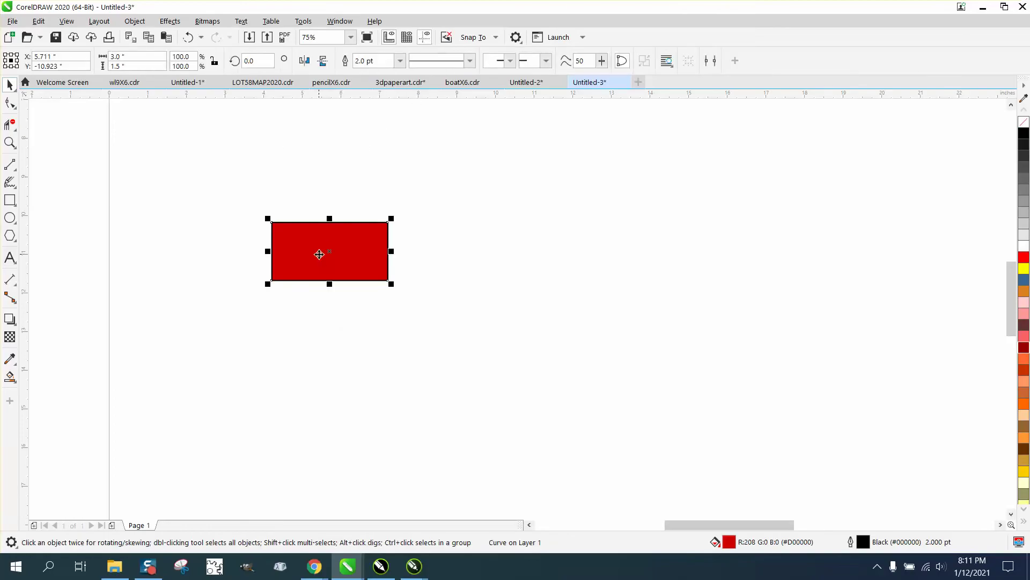
key("ctrl+d")
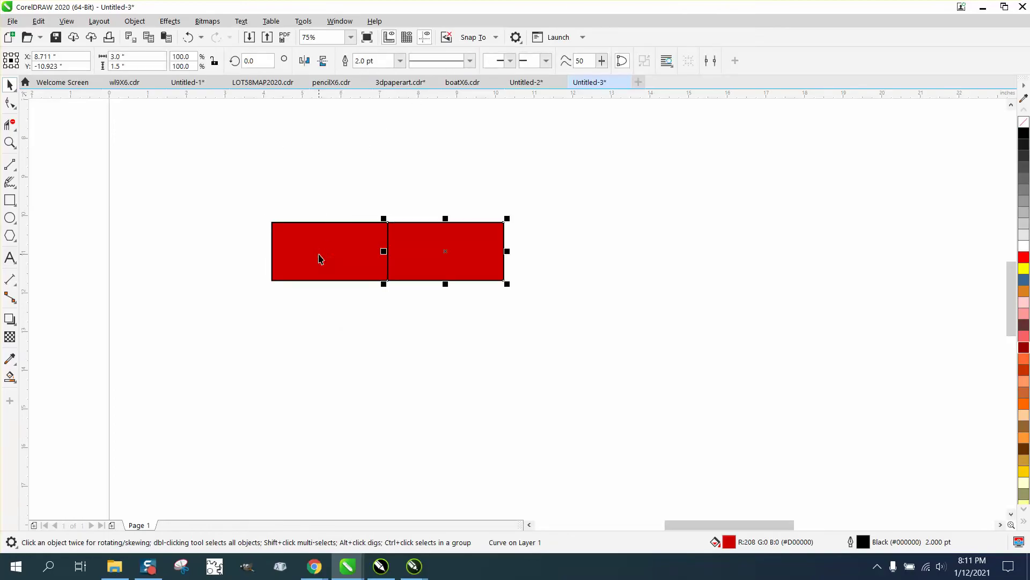
key("ctrl+d")
key("ctrl+d")
key("ctrl+d")
key("ctrl+d")
scroll(306, 257, "down", 2)
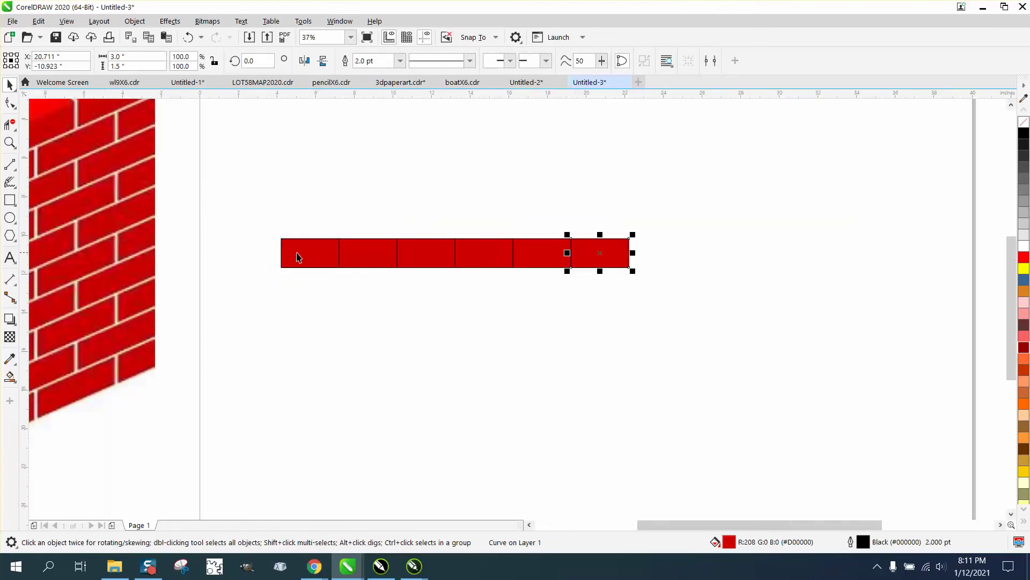
key("ctrl+d")
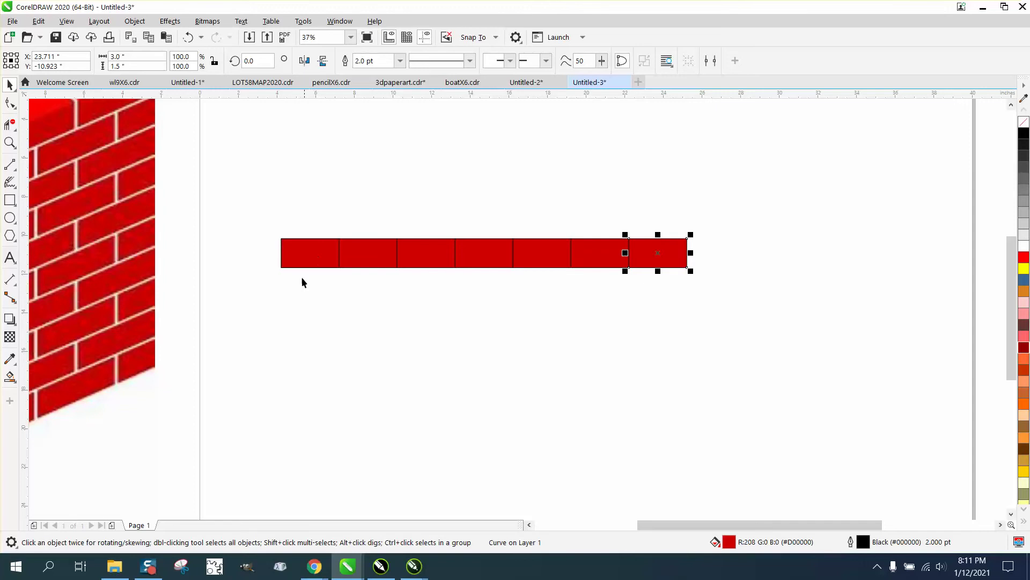
Set the nudge distance to 1.5 inches and place a copy of the brick row directly below, shifted 1.5 inches left
left_click(249, 214)
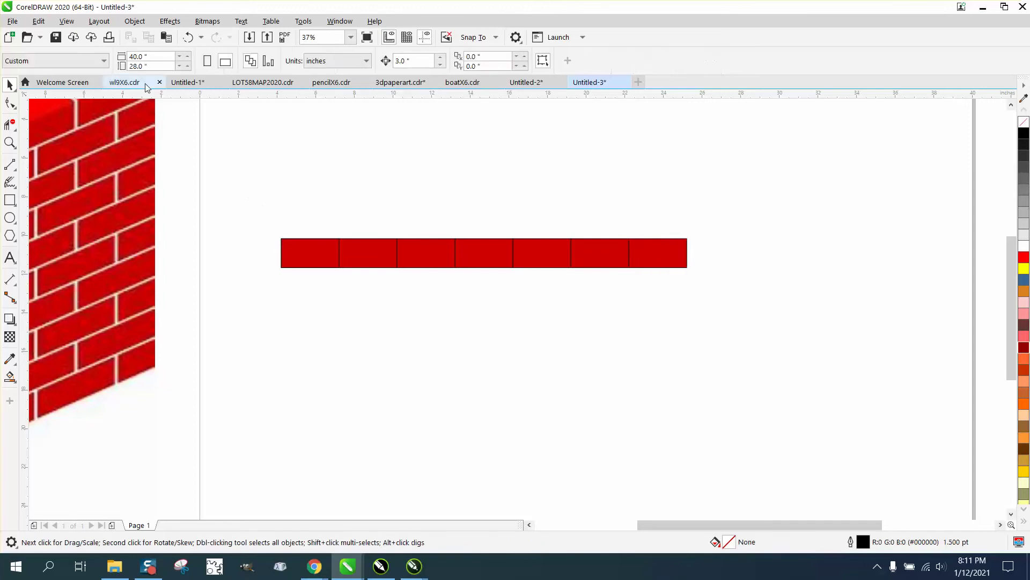
left_click_drag(723, 358, 729, 359)
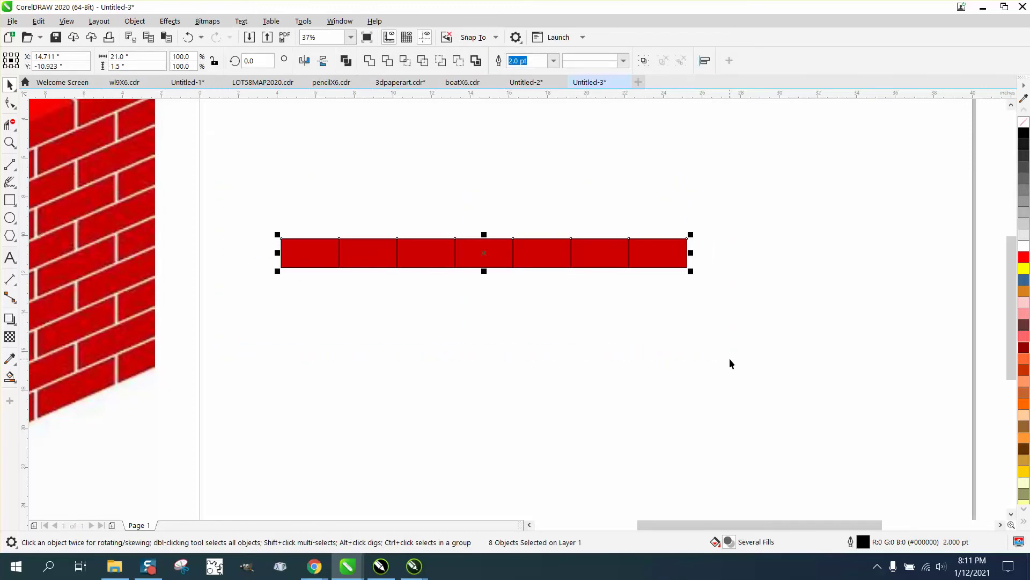
left_click(512, 204)
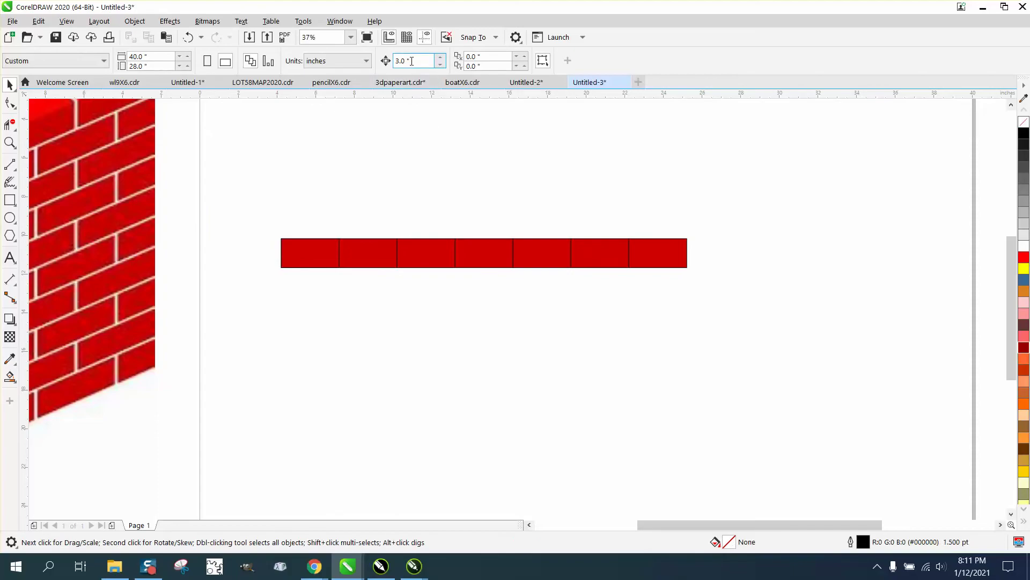
left_click(322, 251)
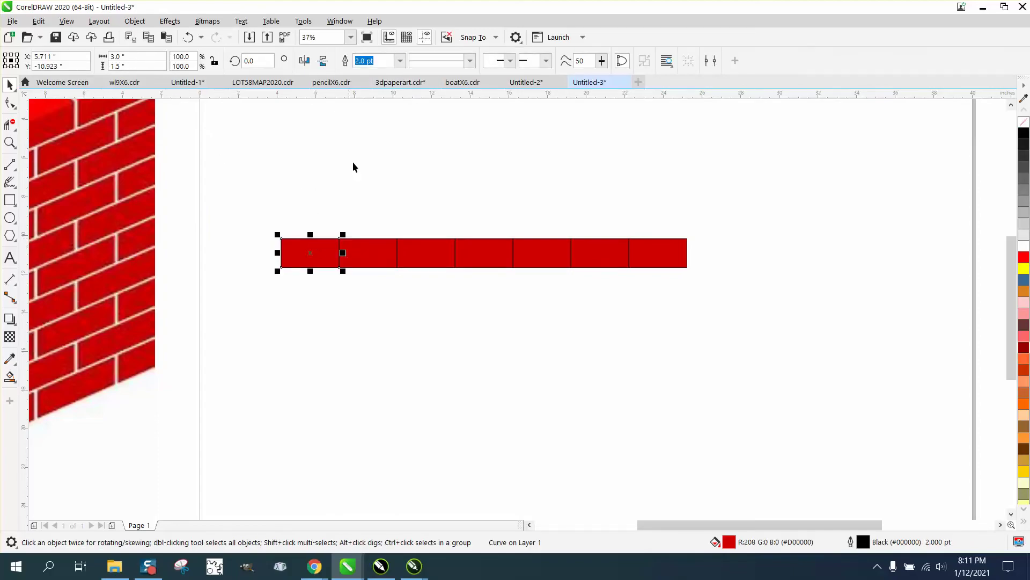
left_click(413, 118)
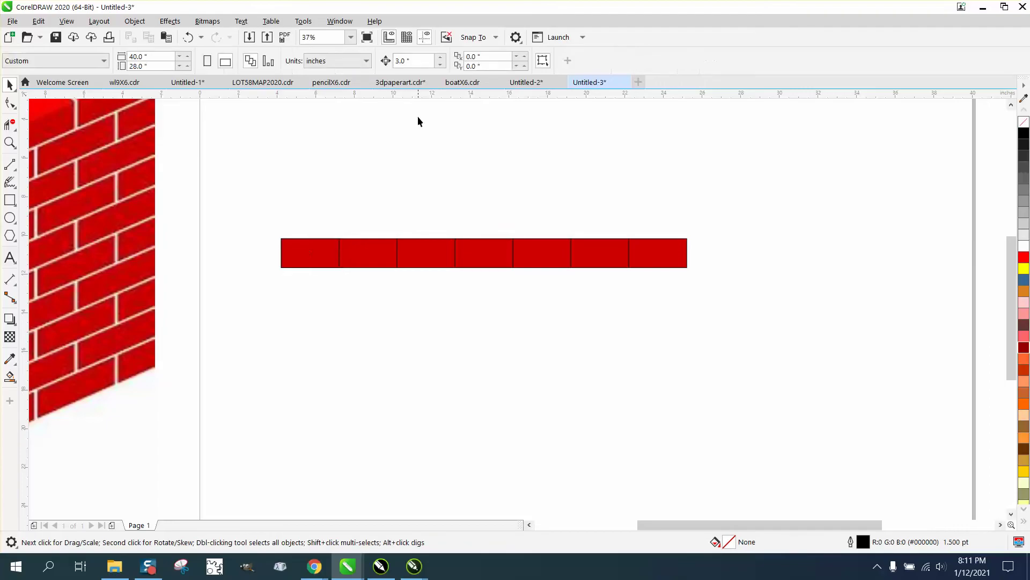
type("1.5")
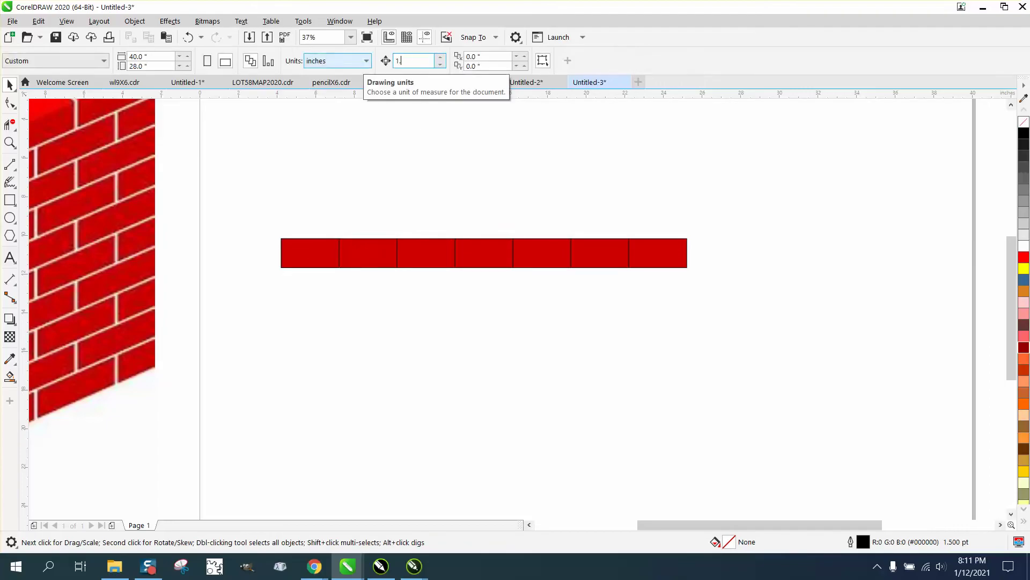
key("Return")
left_click_drag(253, 212, 727, 336)
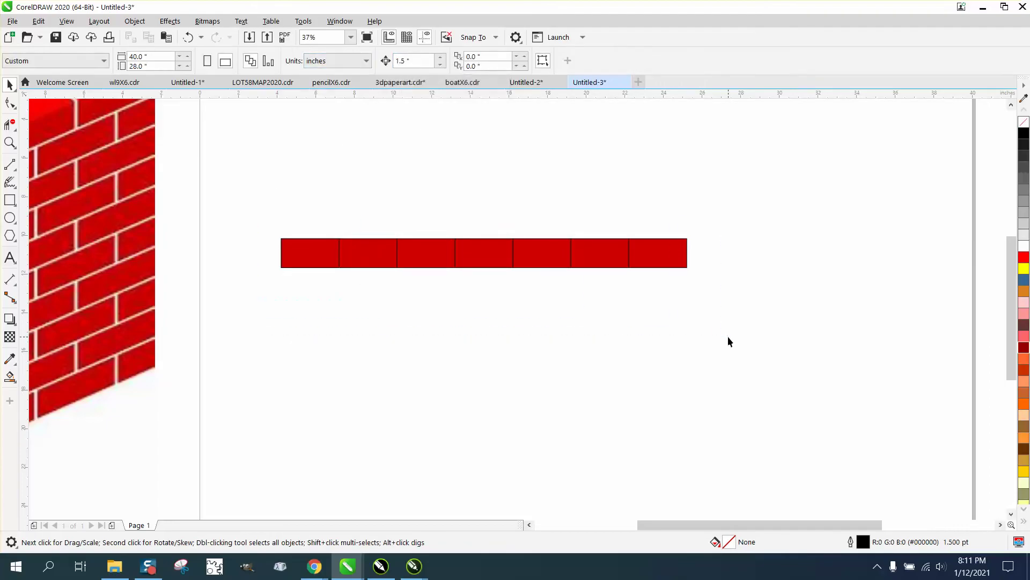
key("KP_Add")
key("Down")
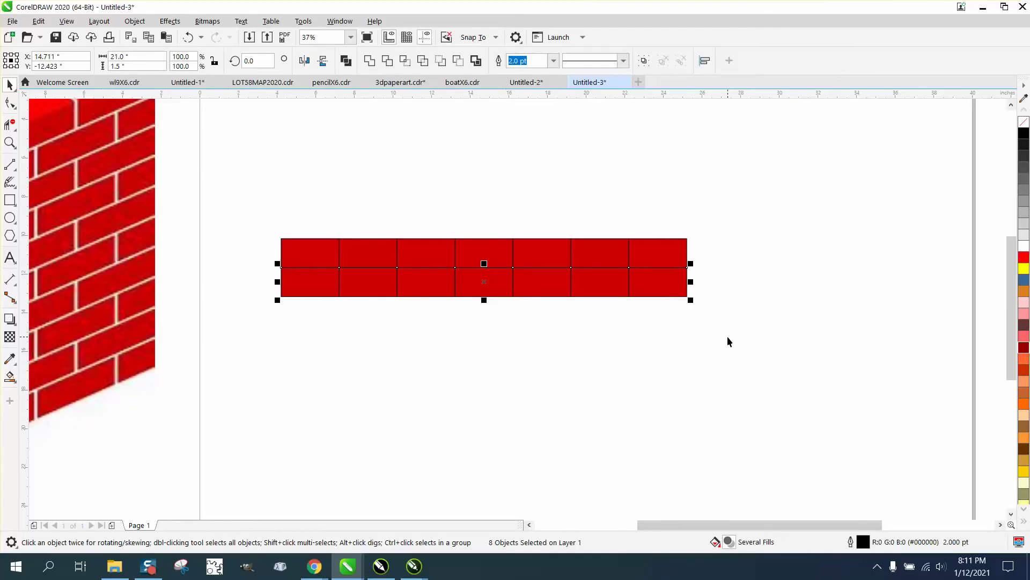
key("Left")
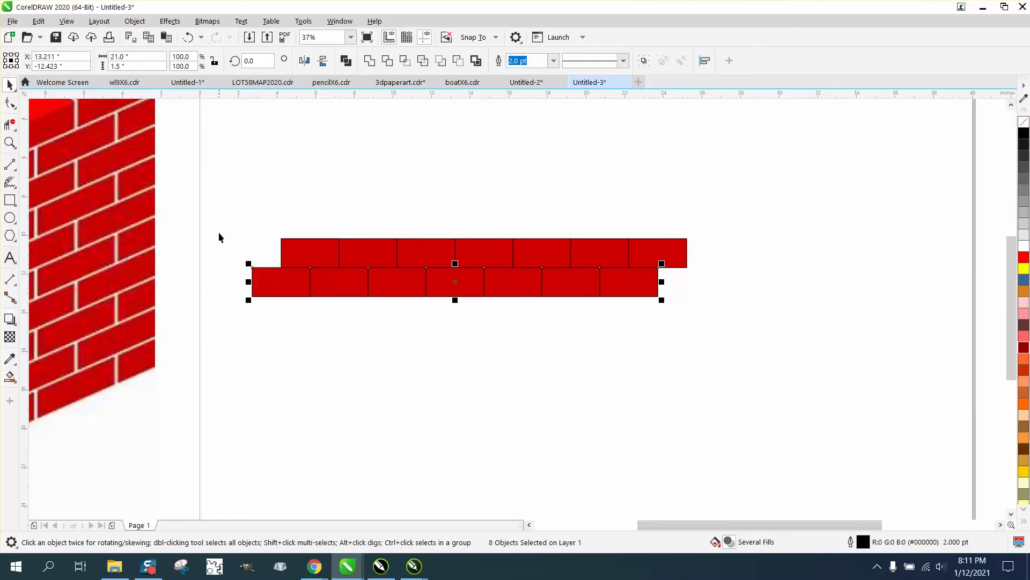
Duplicate both staggered rows and place the copy directly beneath them to make four rows of bricks
left_click_drag(220, 200, 760, 369)
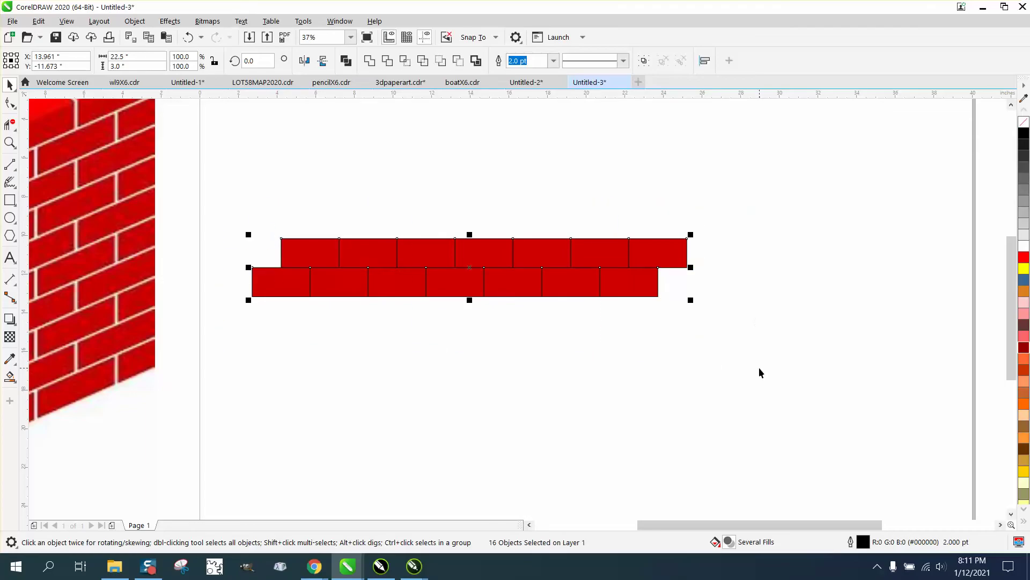
key("KP_Add")
key("Down")
key("Down")
key("Down")
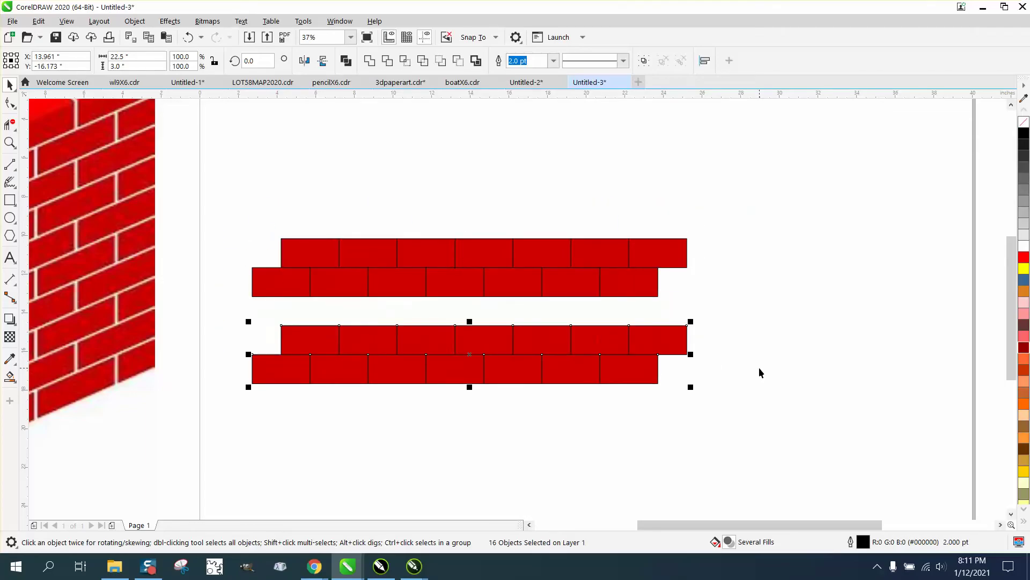
key("Up")
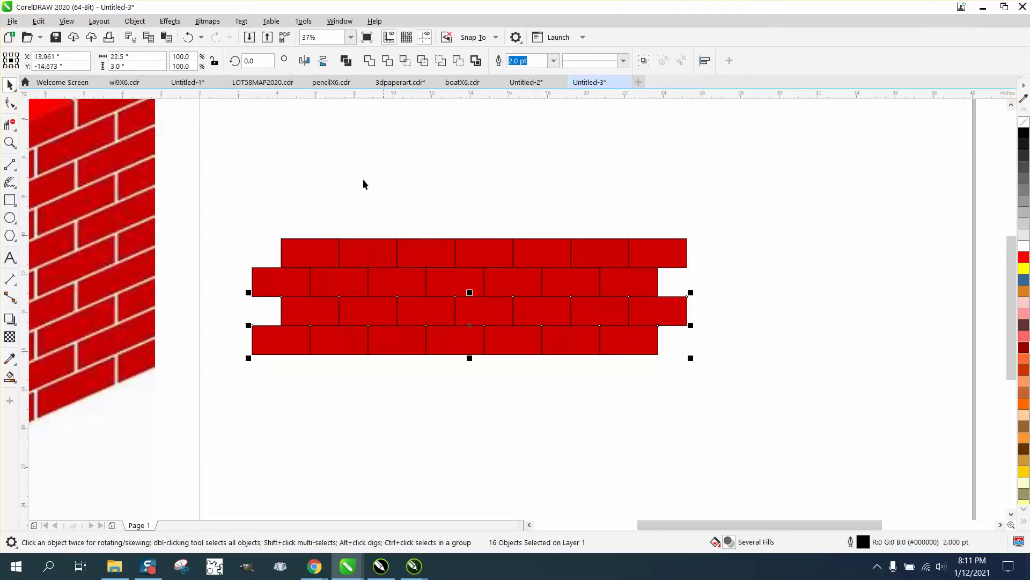
Duplicate the four rows and place the copy 6 inches lower to make eight adjoining rows
left_click_drag(229, 172, 771, 429)
key("KP_Add")
key("Down")
key("Down")
key("Down")
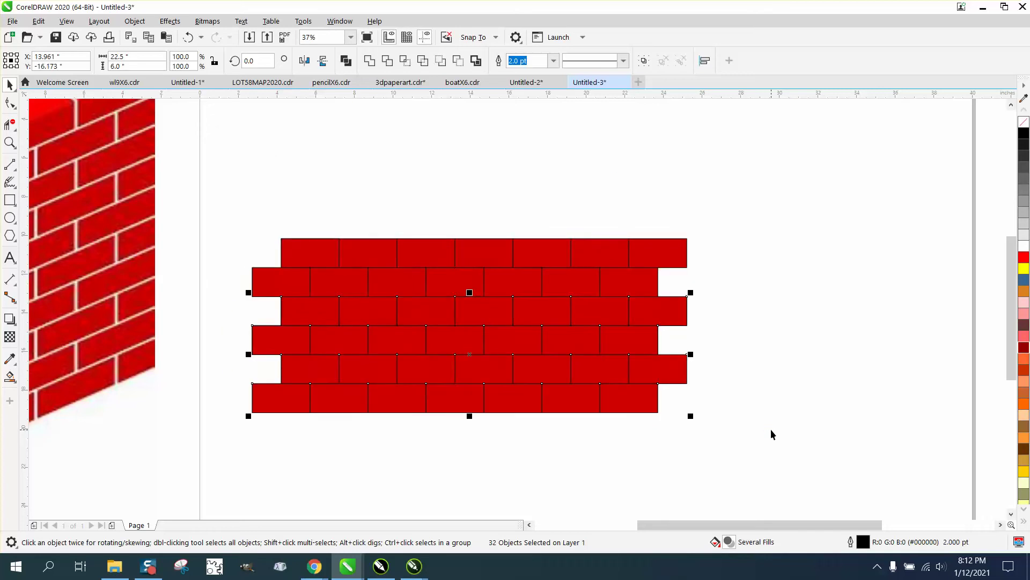
key("Down")
key("Down")
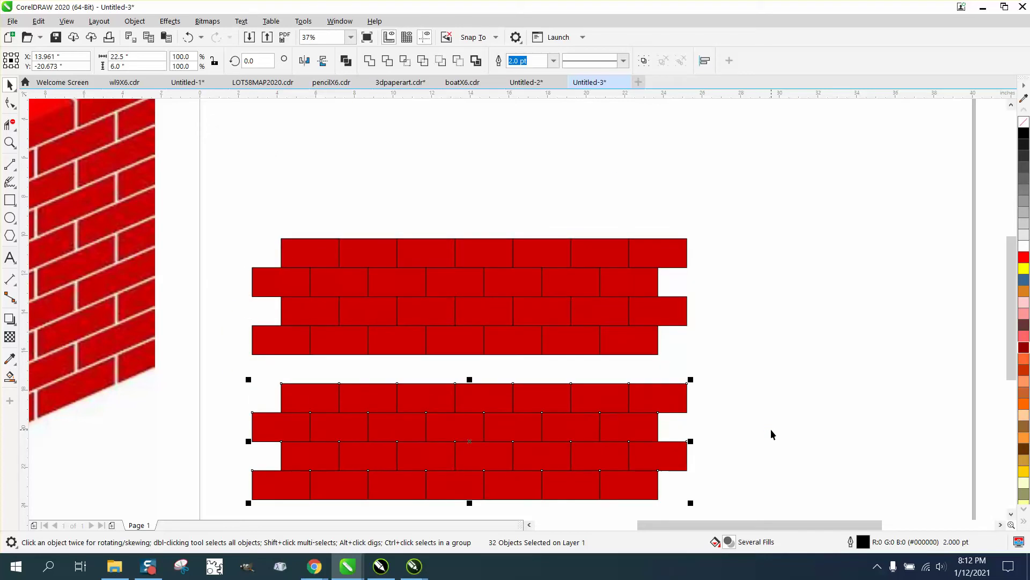
key("Up")
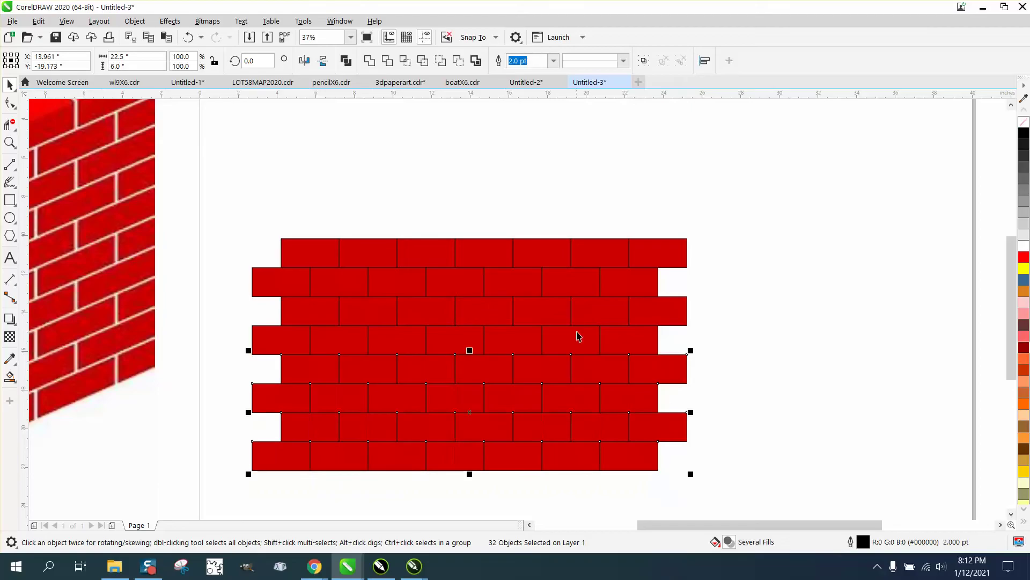
Select all eight rows of bricks and convert them to curves
left_click(217, 234)
left_click_drag(227, 212, 774, 523)
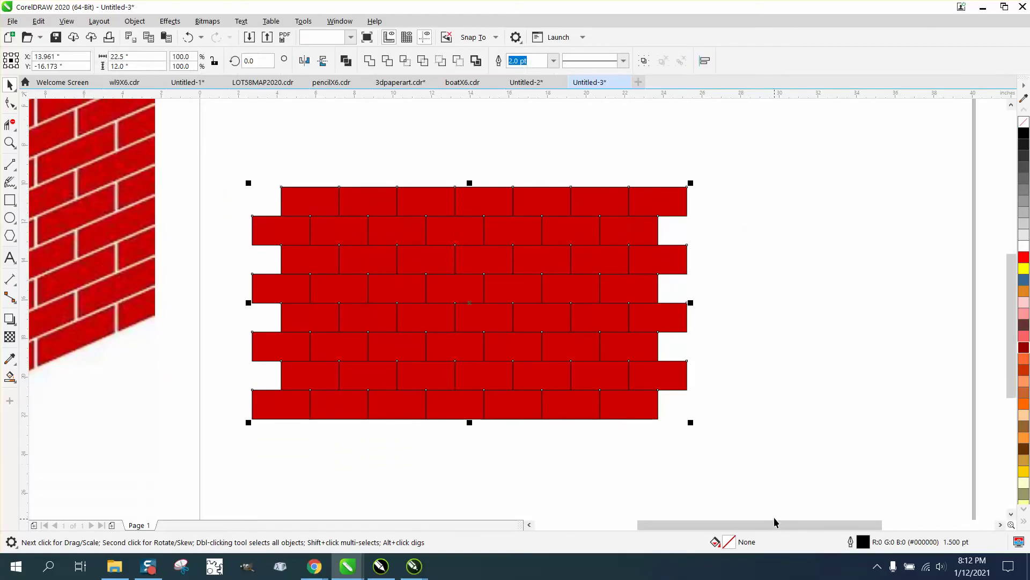
left_click(131, 25)
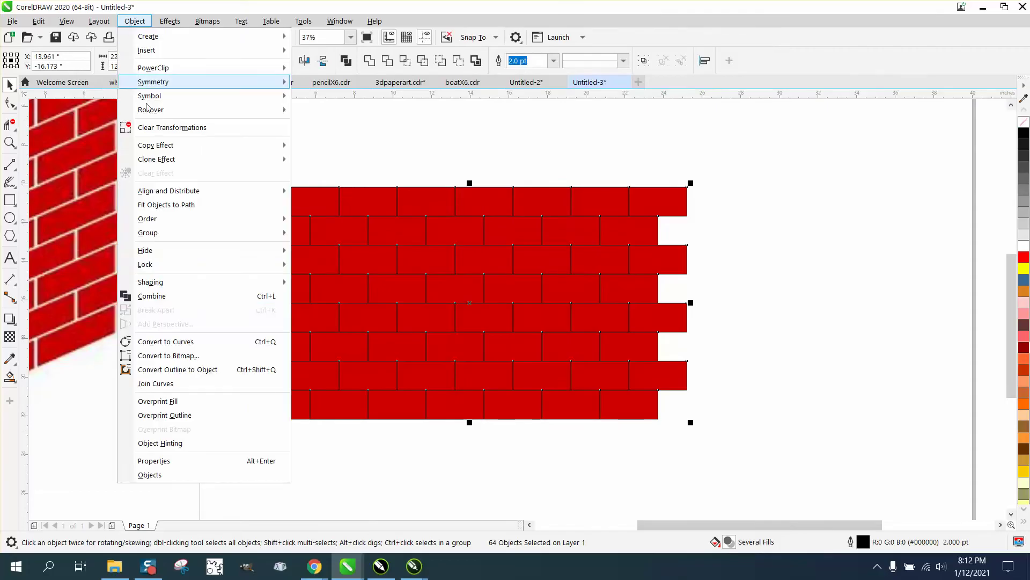
left_click(178, 341)
Move the left end nodes of the second and fourth rows inward, flush with the wall's left edge
left_click(9, 142)
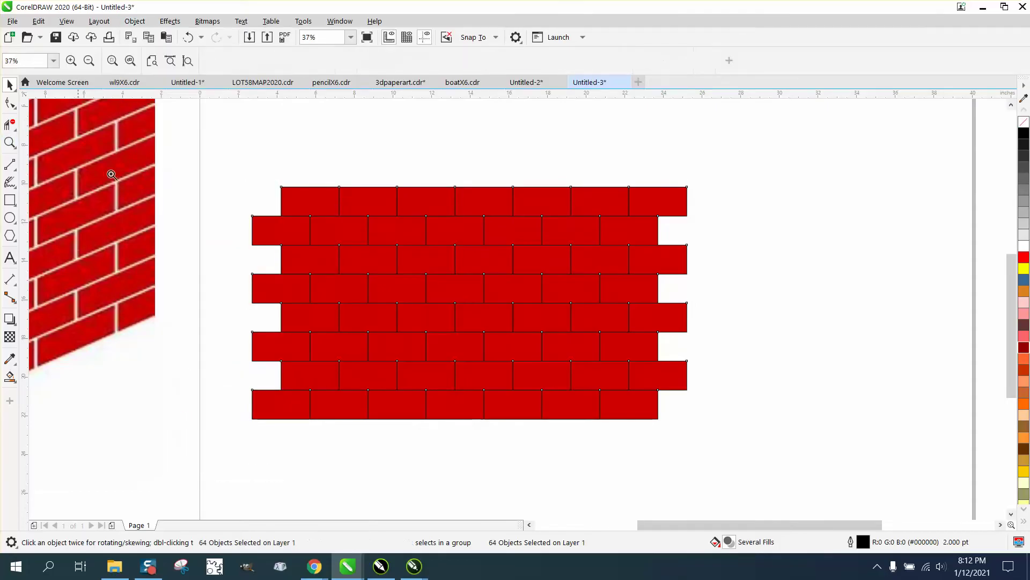
left_click_drag(254, 197, 398, 285)
left_click(10, 103)
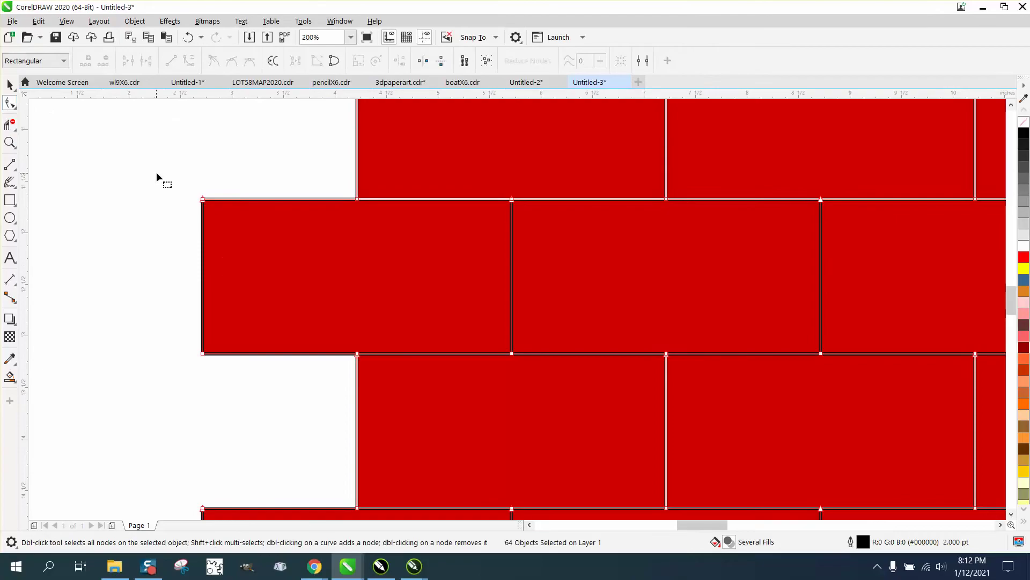
left_click_drag(156, 172, 357, 358)
key("ctrl+z")
scroll(218, 289, "down", 1)
left_click_drag(194, 380, 223, 462)
scroll(214, 461, "down", 2)
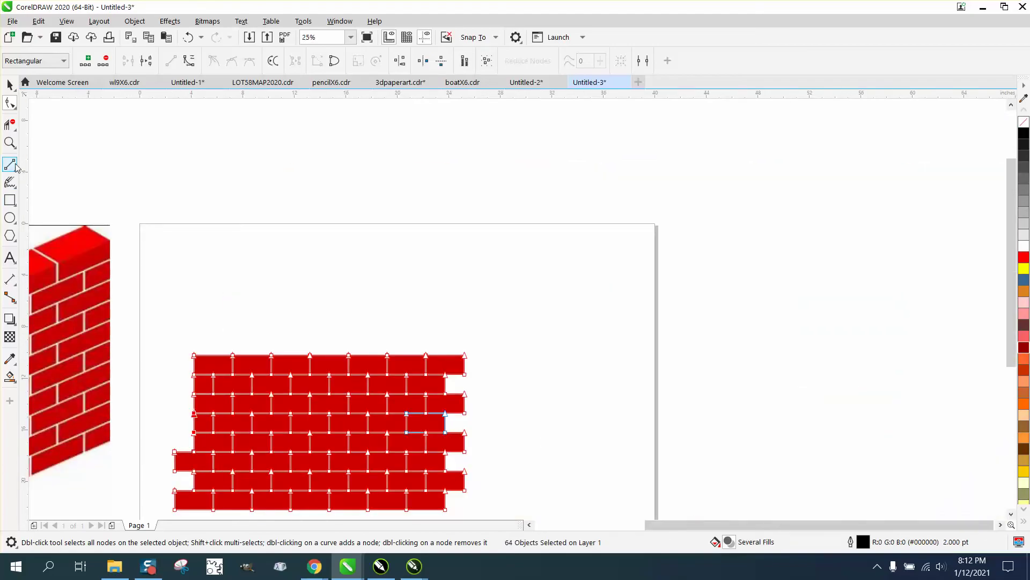
Move the left end nodes of the sixth and eighth rows inward, flush with the wall's left edge
left_click(10, 142)
left_click_drag(142, 410, 274, 524)
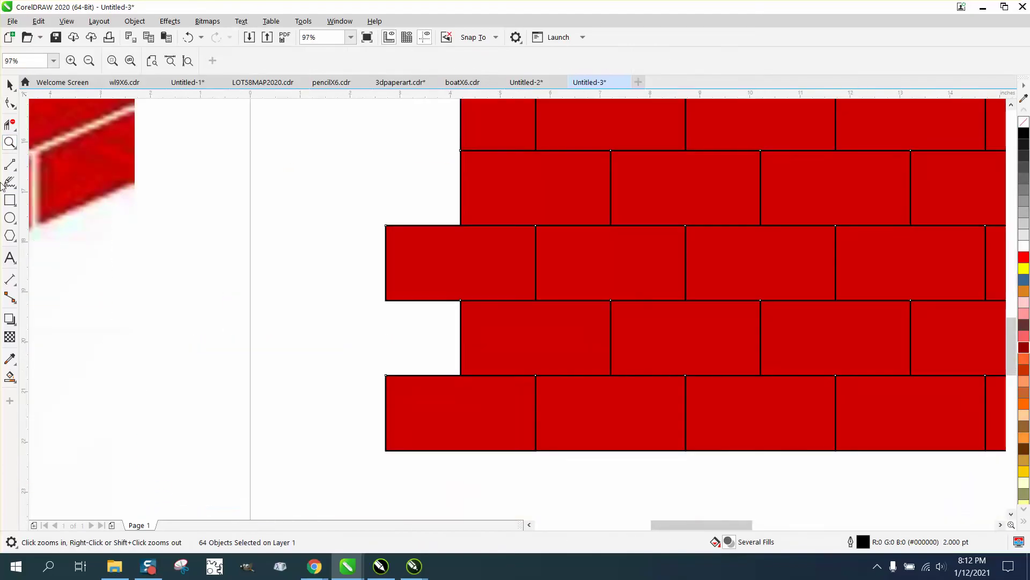
left_click(9, 103)
left_click_drag(345, 200, 460, 301)
left_click_drag(364, 355, 414, 475)
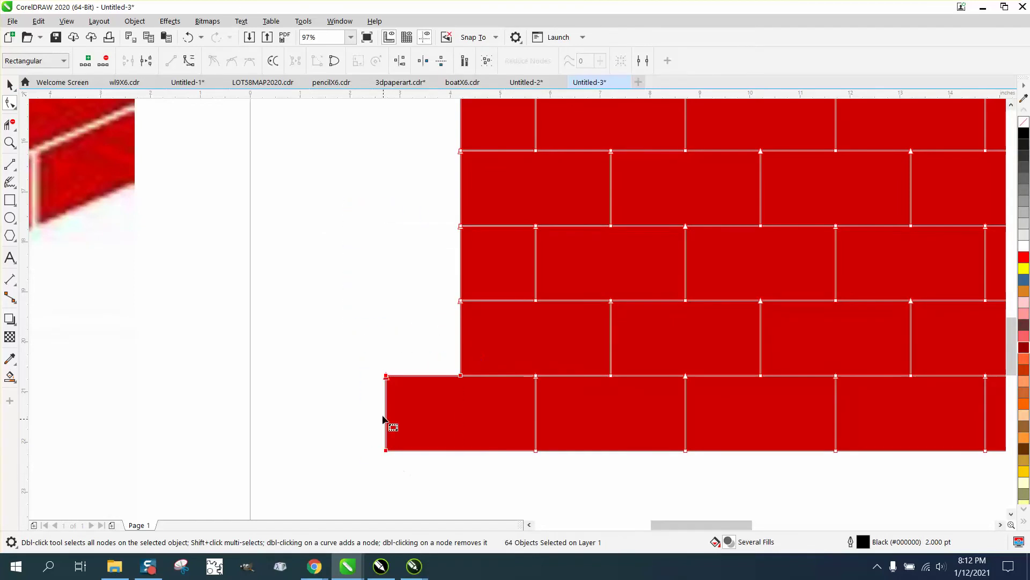
left_click_drag(341, 342, 460, 451)
Move the protruding right end nodes of the alternate rows inward so the wall's right edge is straight
scroll(354, 351, "down", 5)
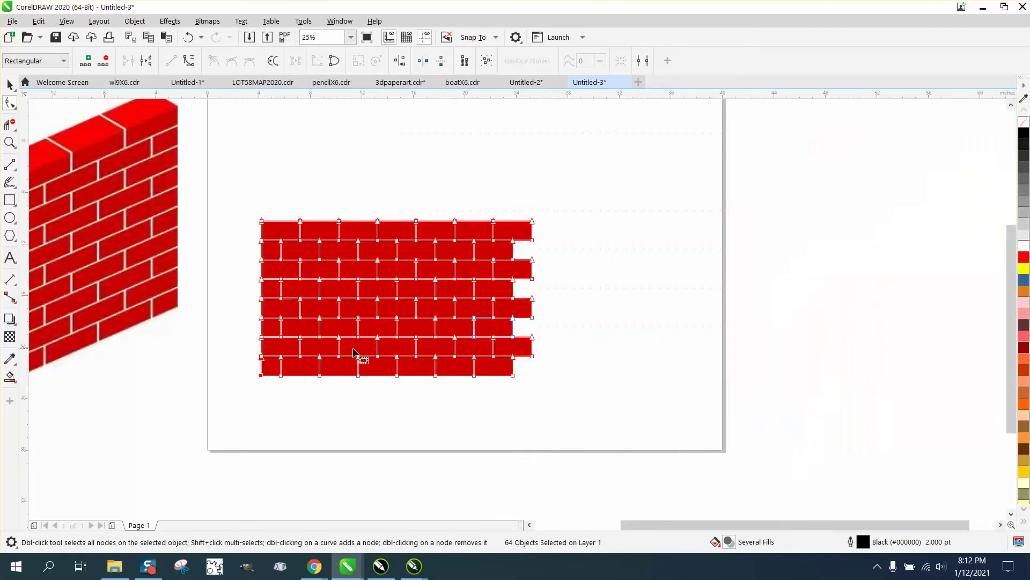
left_click_drag(549, 208, 514, 361)
key("space")
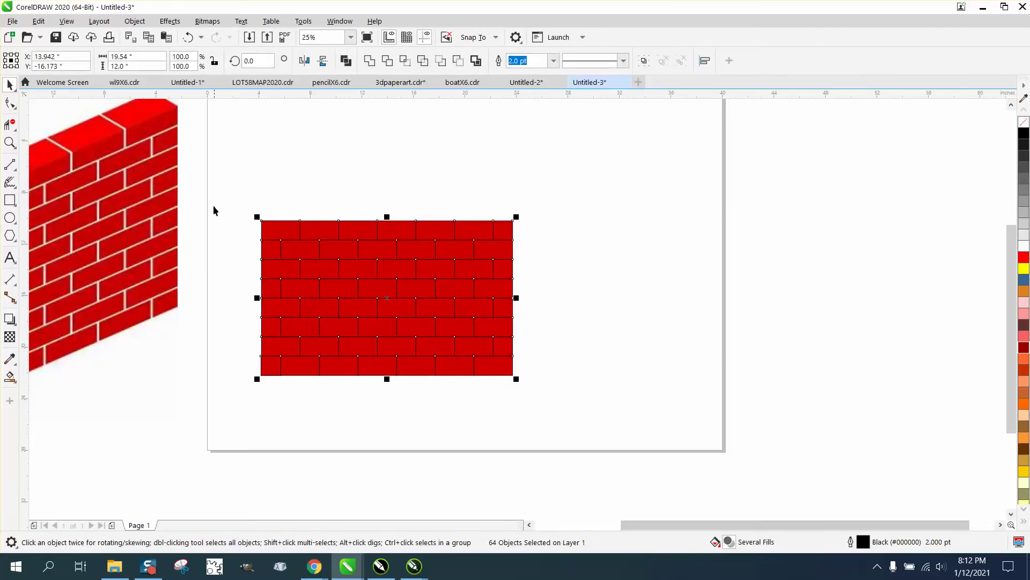
Group all the bricks and move the grouped wall up and right, centering it at about X 20.1, Y -11.7 inches
left_click_drag(211, 205, 648, 417)
left_click(134, 21)
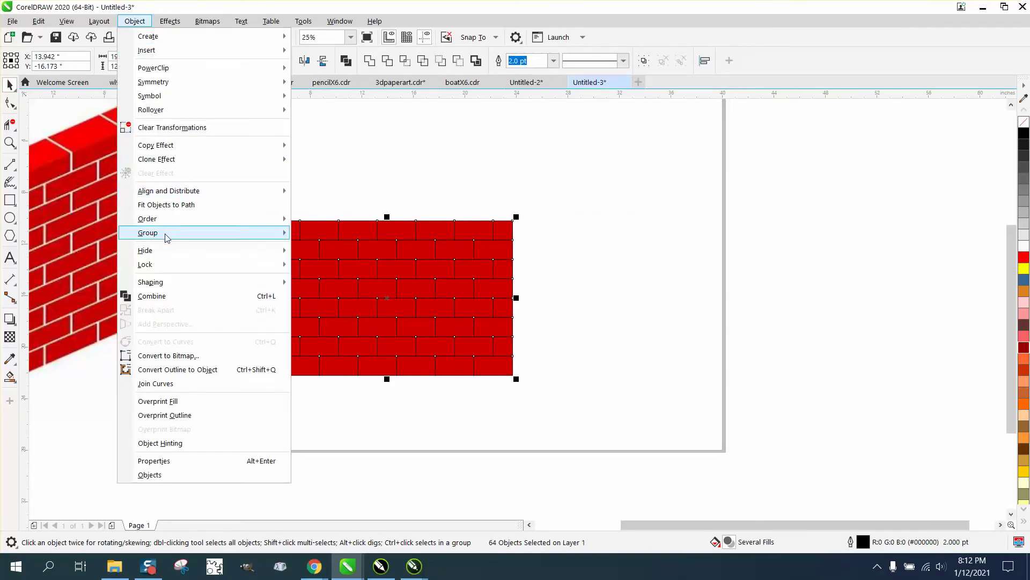
mouse_move(166, 232)
left_click(311, 232)
left_click_drag(399, 293, 479, 235)
Add a perspective to the grouped wall and move its two right corners up and inward so it recedes
left_click(135, 21)
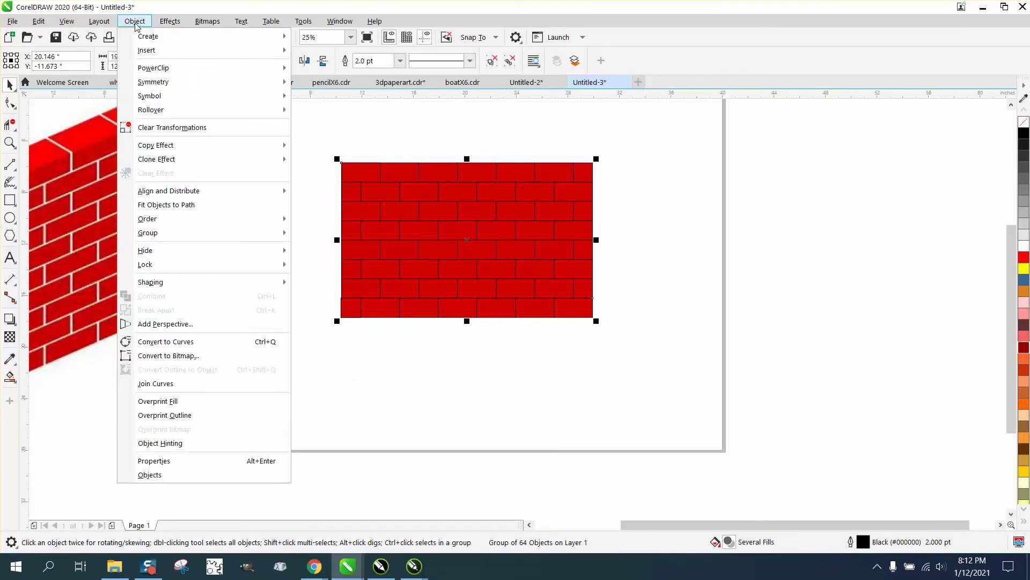
left_click(181, 324)
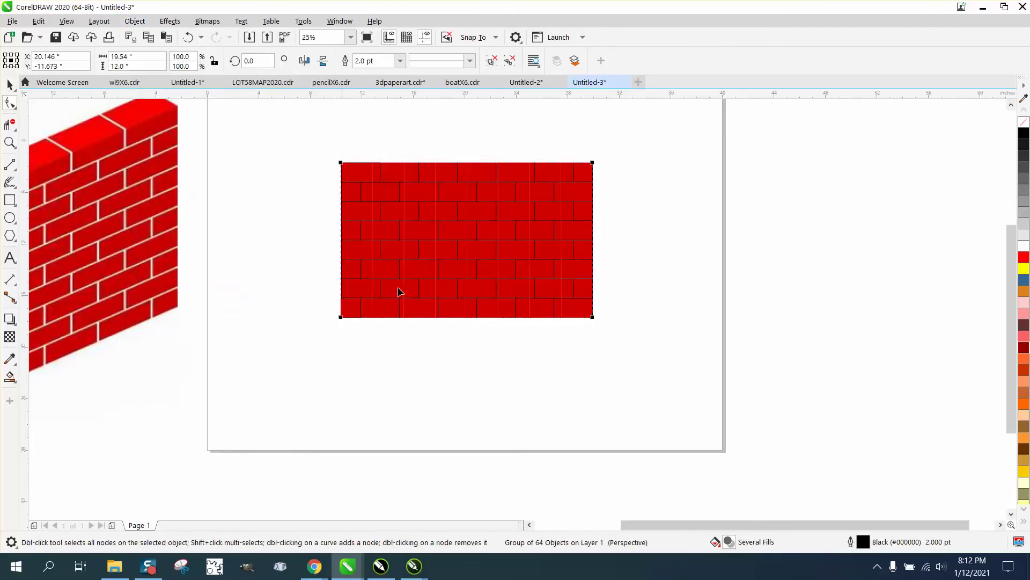
left_click_drag(594, 162, 578, 124)
left_click_drag(590, 318, 575, 230)
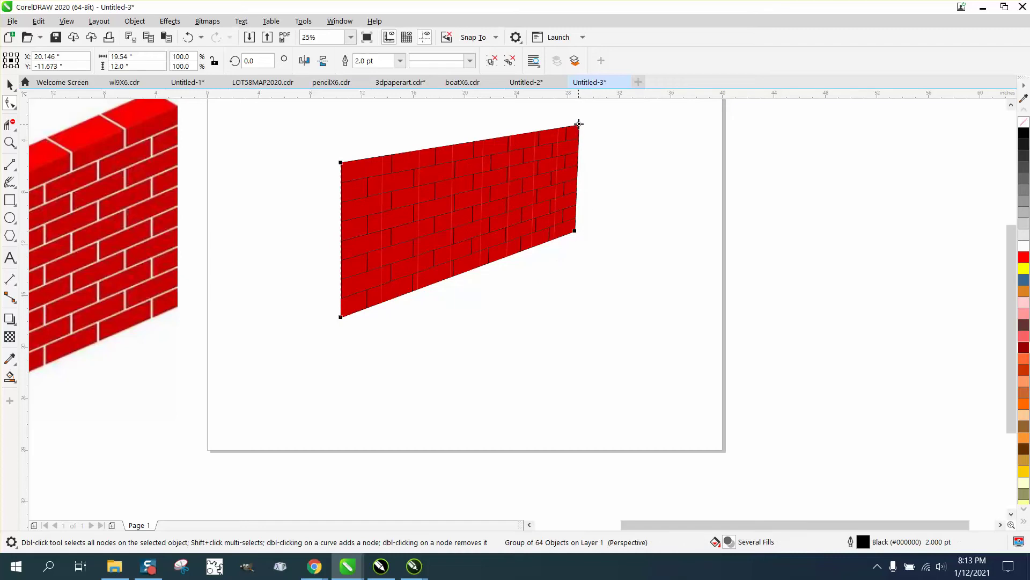
left_click_drag(579, 124, 573, 114)
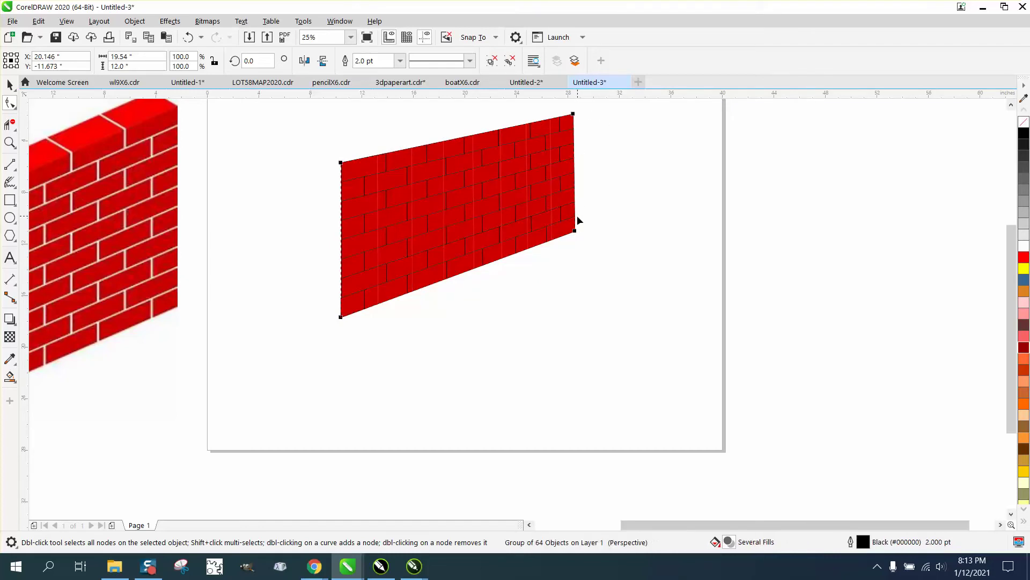
left_click_drag(574, 231, 567, 229)
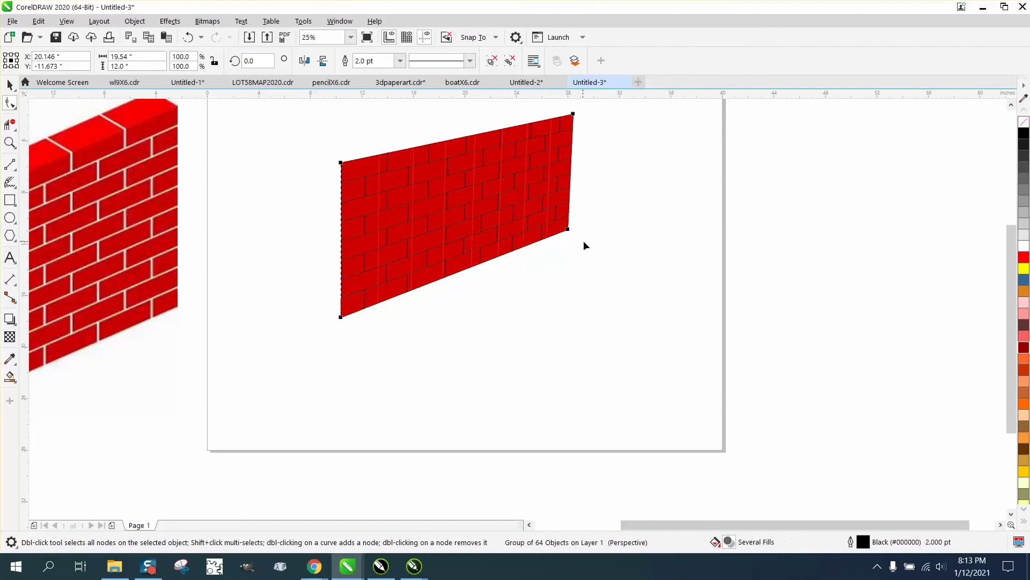
left_click(10, 84)
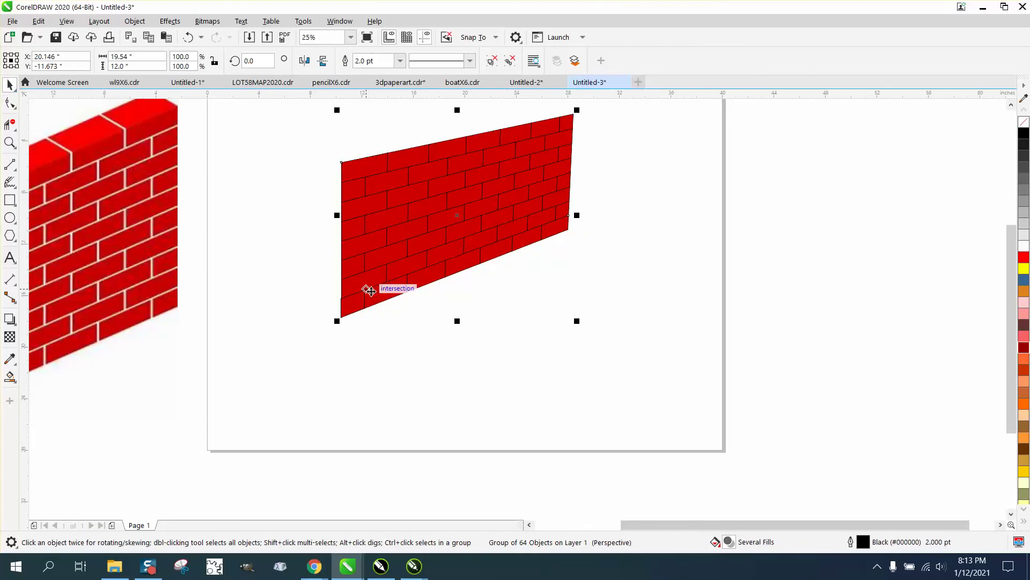
Try to align the protruding bottom-row brick by moving the wall's lower-left perspective corner slightly inward
scroll(387, 304, "down", 1)
left_click(9, 142)
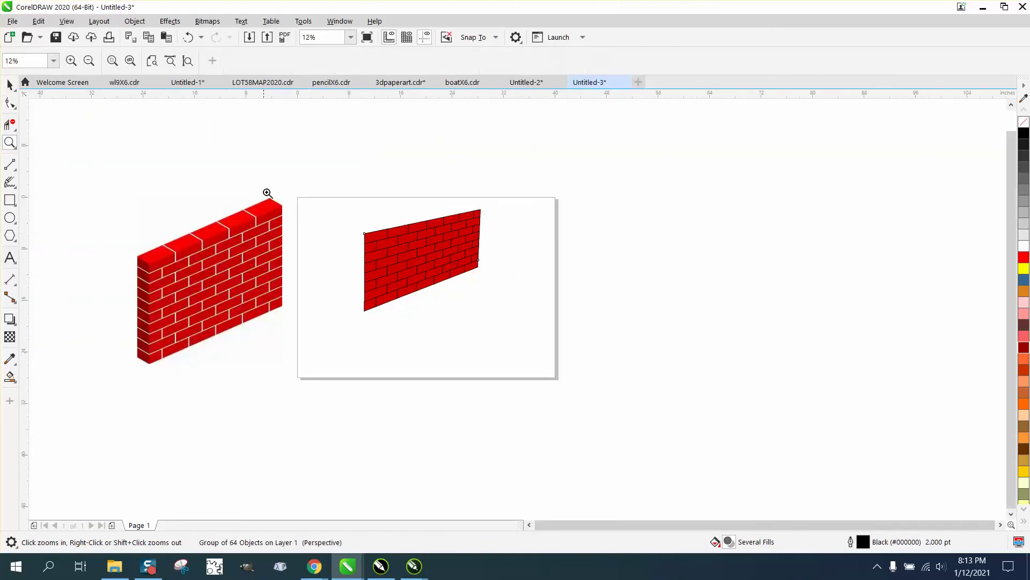
left_click_drag(298, 181, 675, 392)
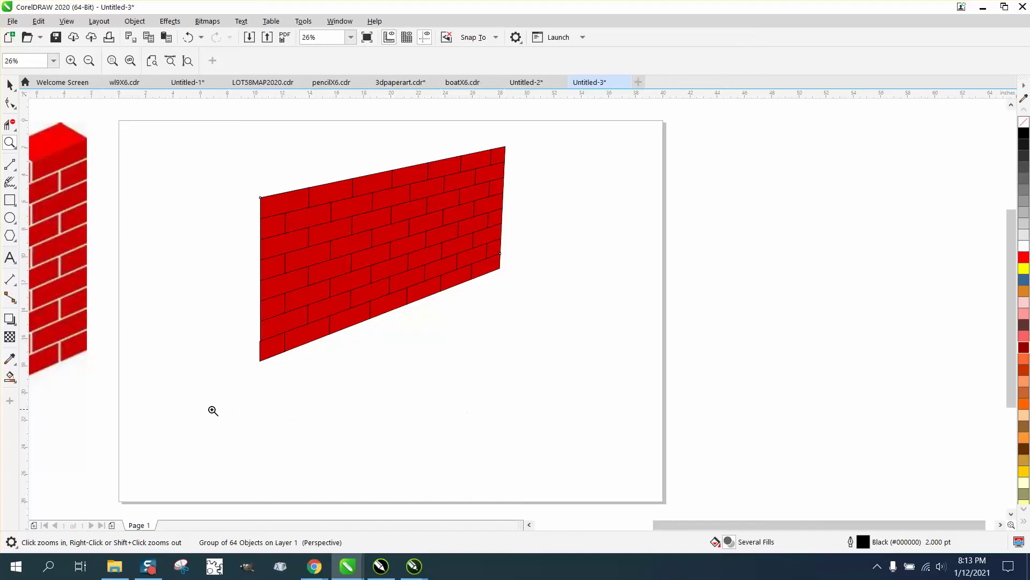
left_click_drag(243, 334, 282, 369)
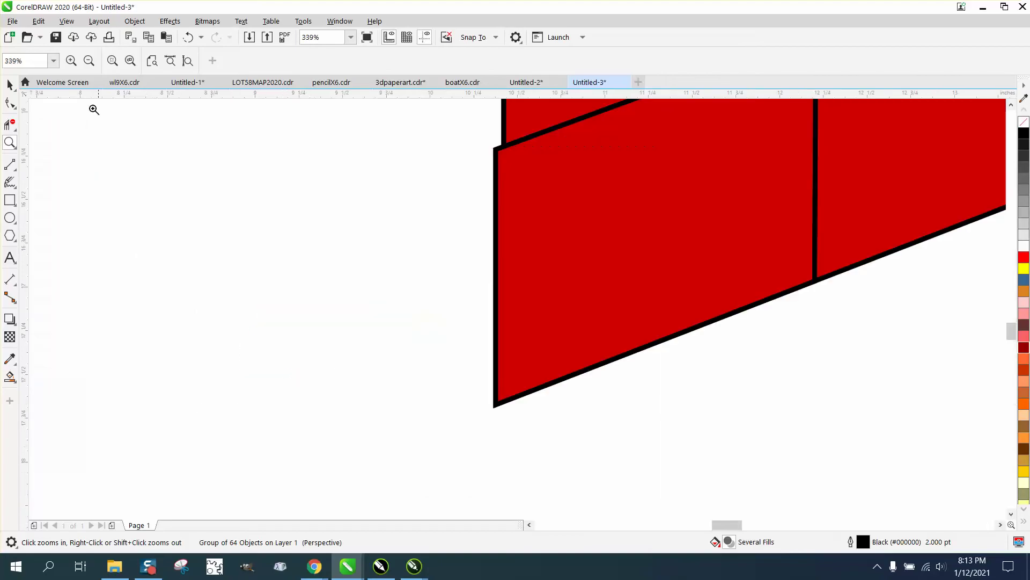
left_click(12, 104)
left_click(496, 182)
left_click(10, 102)
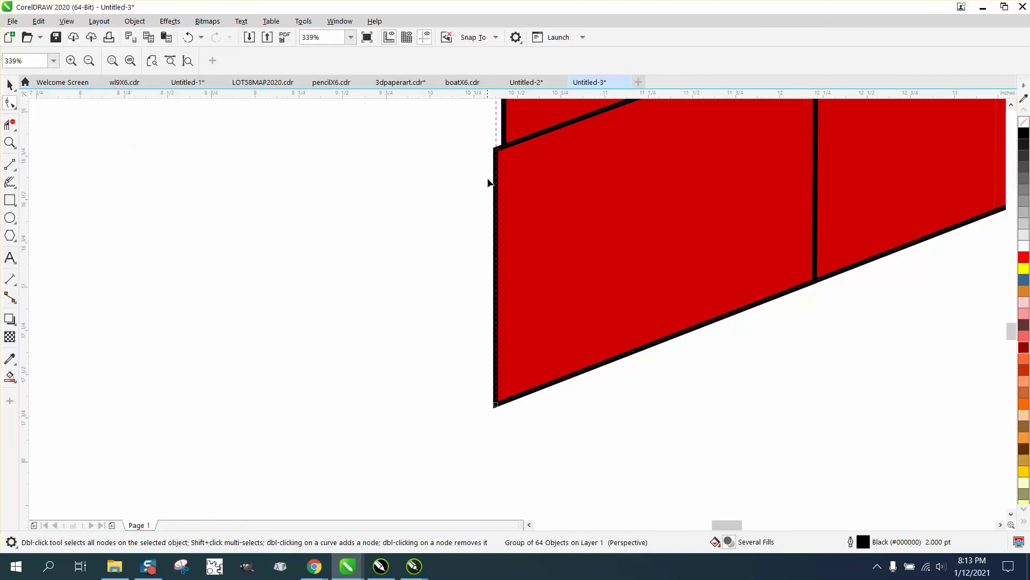
left_click_drag(496, 405, 505, 404)
scroll(433, 360, "down", 4)
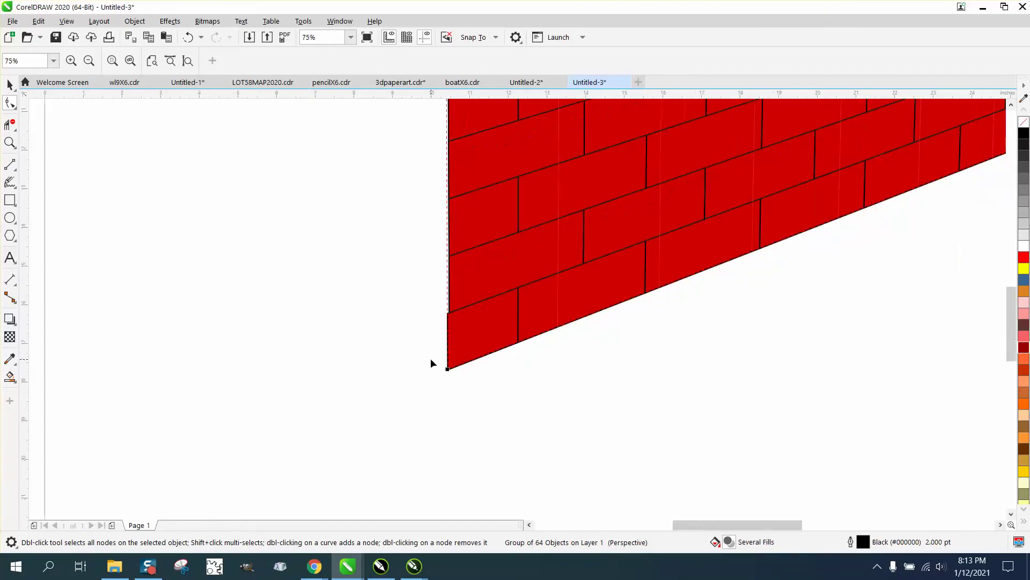
Undo all perspective edits to restore the flat grouped wall
left_click(186, 38)
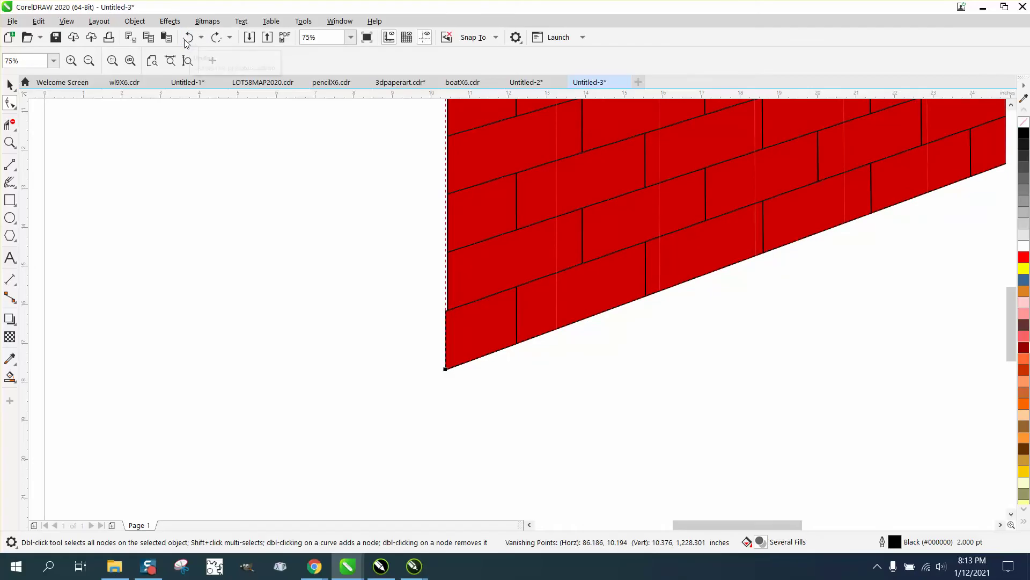
left_click(188, 38)
left_click(188, 37)
left_click(188, 38)
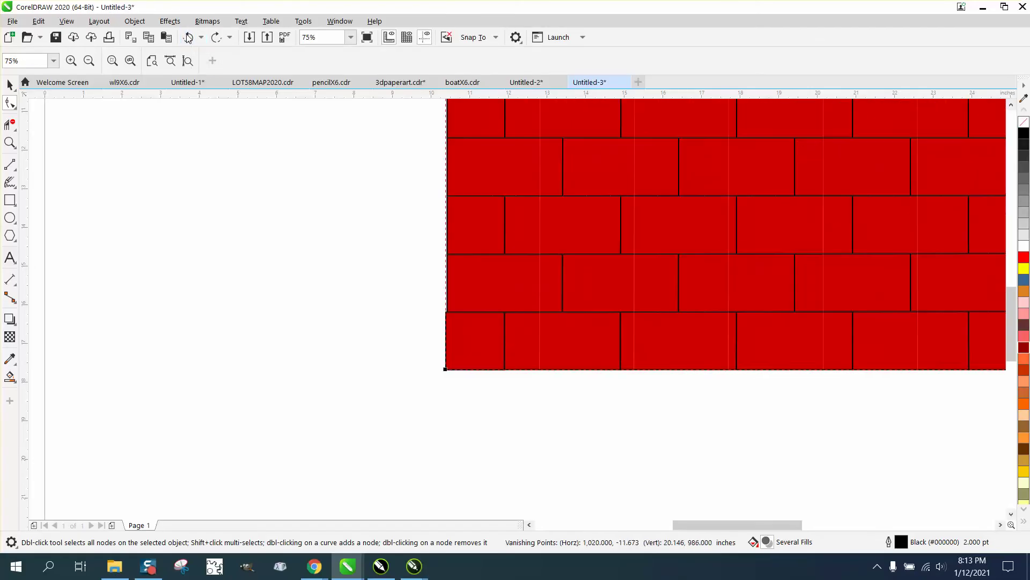
left_click(187, 37)
Ungroup the flat wall into its individual bricks
left_click(9, 142)
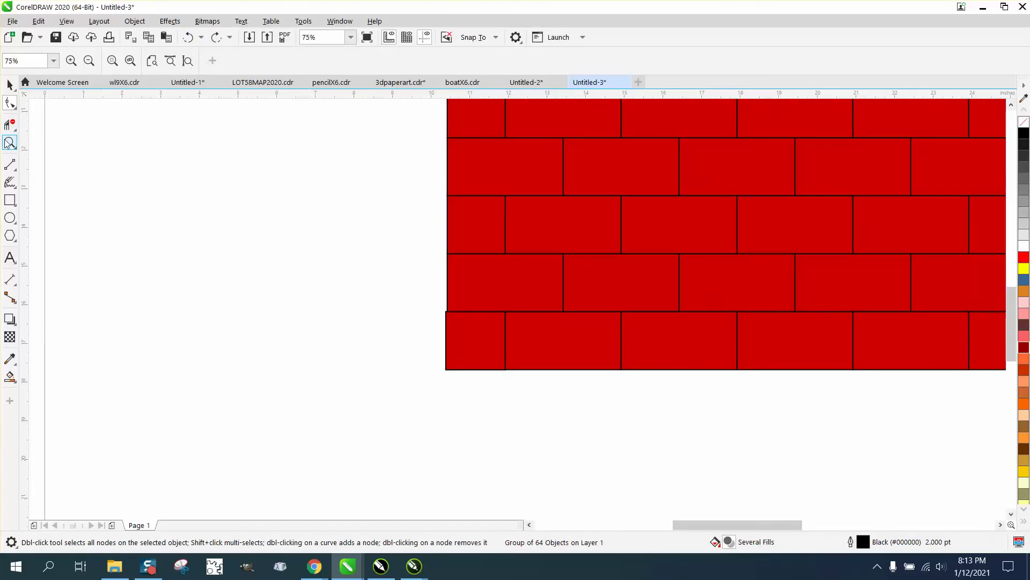
left_click_drag(409, 299, 538, 382)
key("F10")
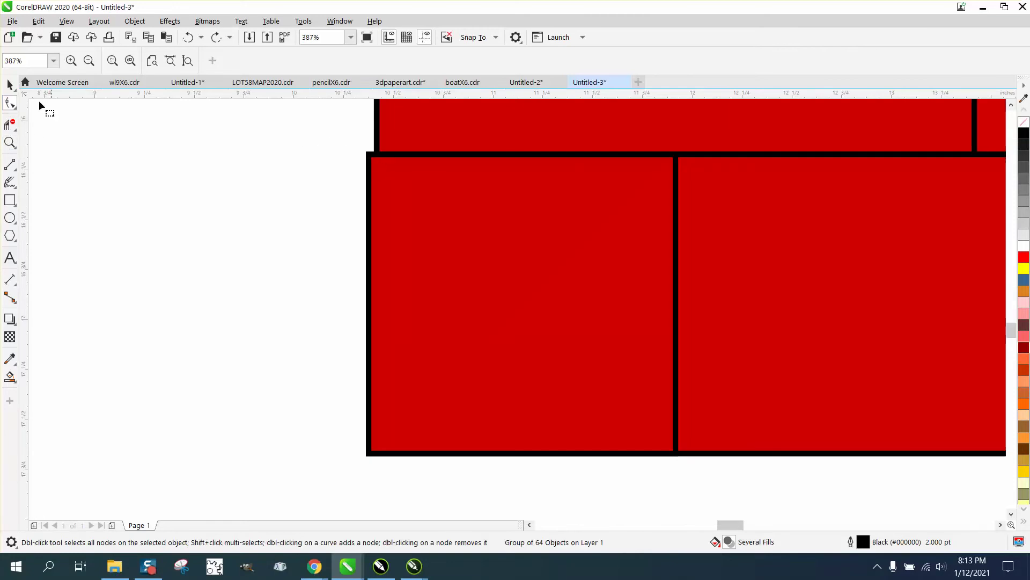
left_click(9, 86)
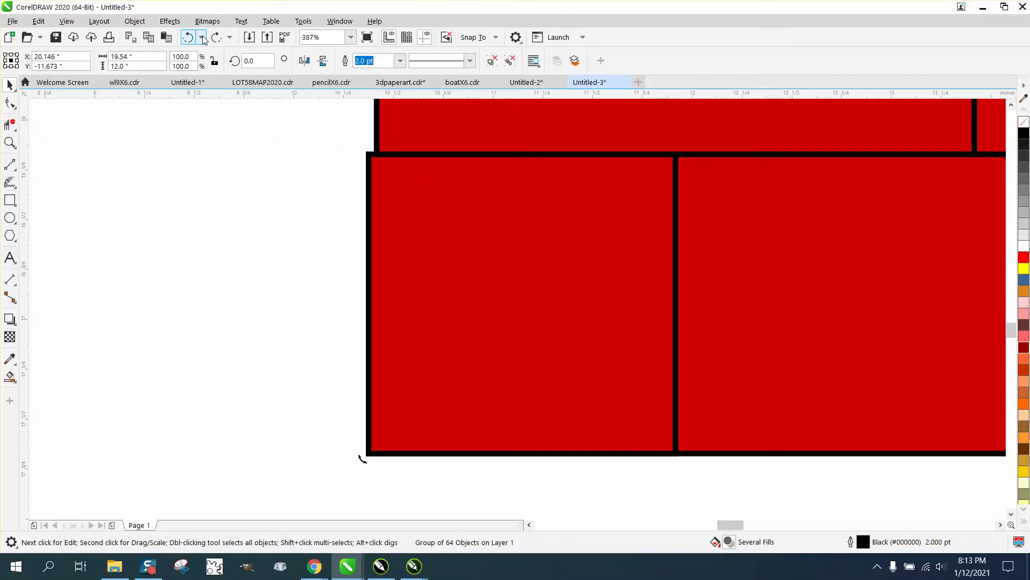
left_click(134, 22)
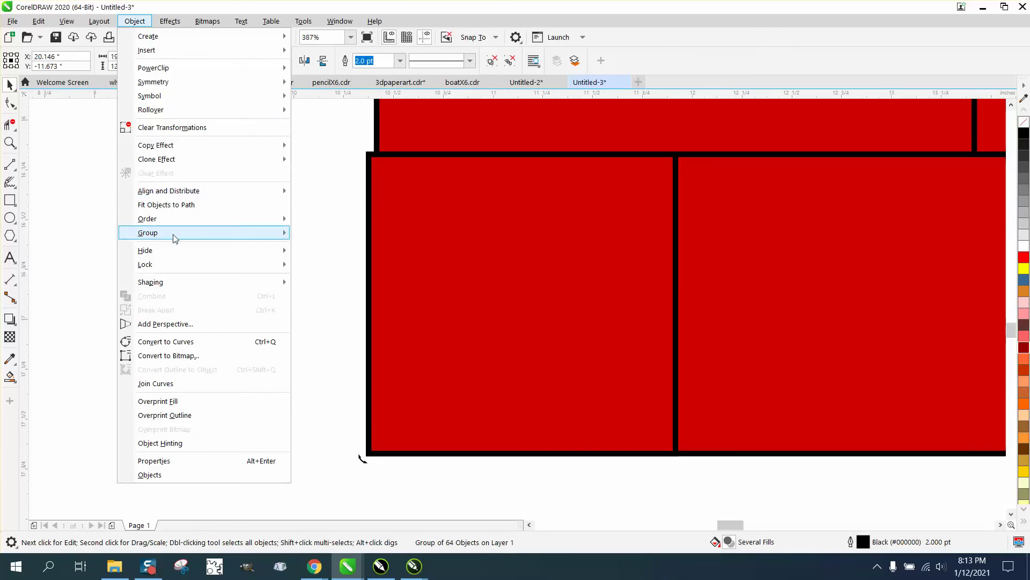
mouse_move(172, 234)
left_click(309, 250)
Move the left end nodes of the bottom row's first brick inward, flush with the wall's left edge
left_click(9, 102)
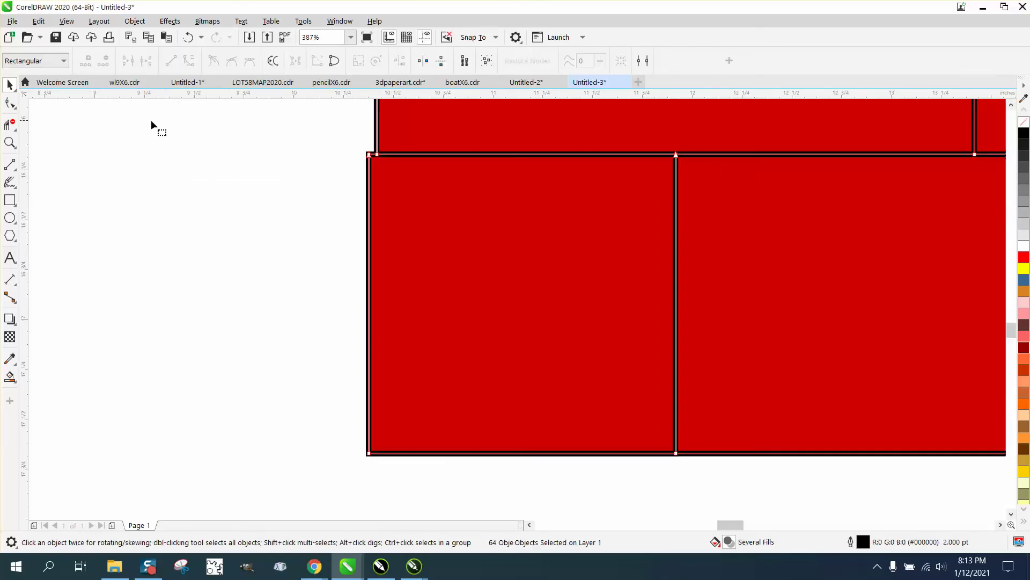
left_click_drag(332, 300, 376, 457)
scroll(202, 357, "down", 5)
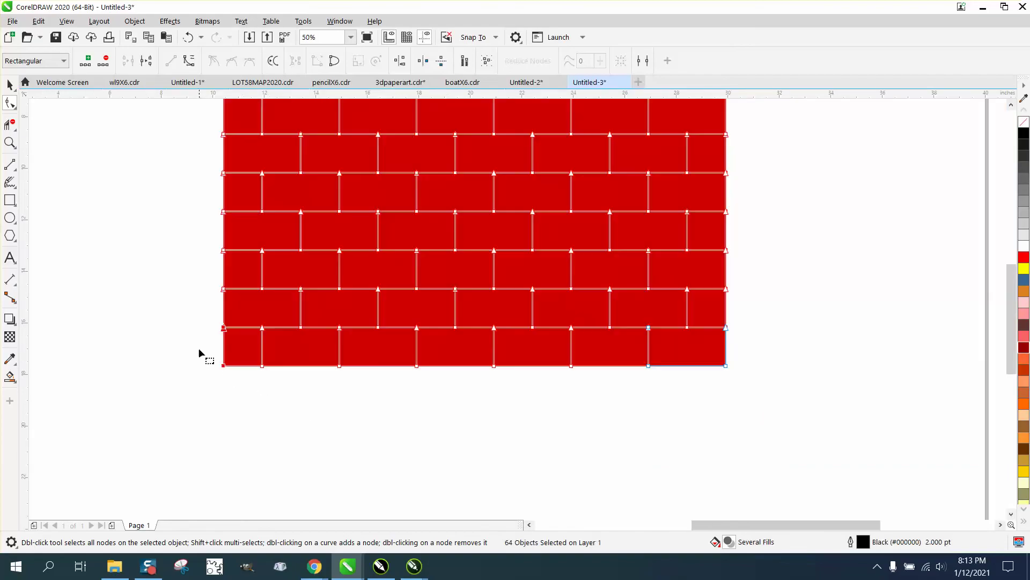
left_click(11, 85)
Select all the bricks of the wall and group them again
scroll(134, 182, "down", 2)
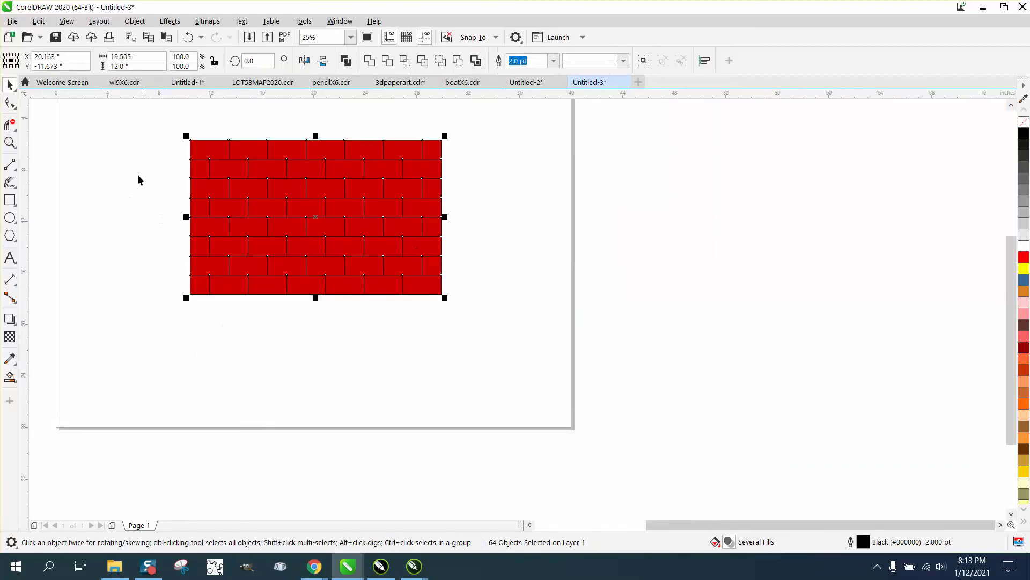
left_click_drag(138, 124, 566, 396)
key("ctrl+g")
Add a perspective to the grouped wall, moving both right corners up and inward so the wall recedes to the right
left_click(135, 21)
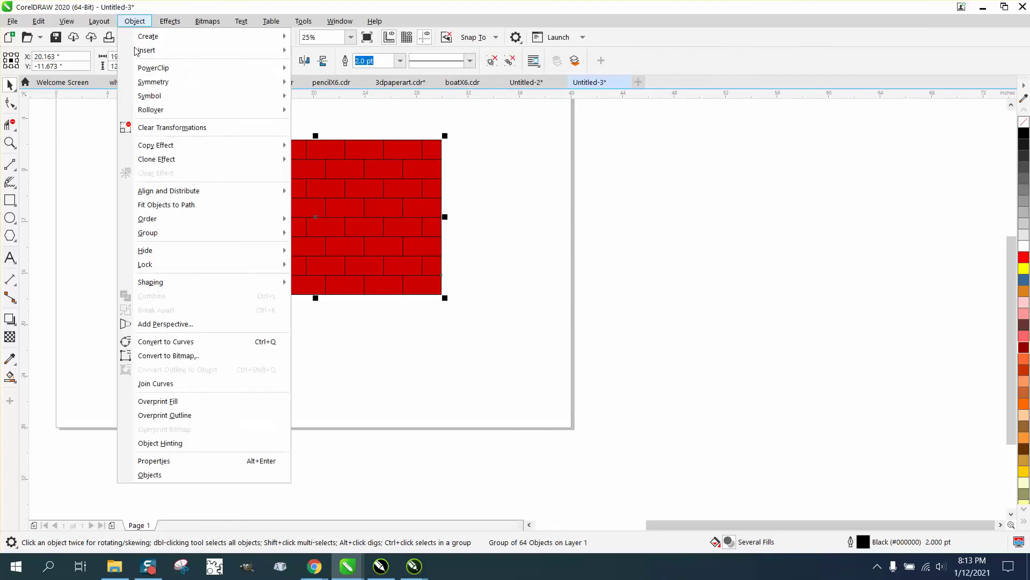
left_click(189, 327)
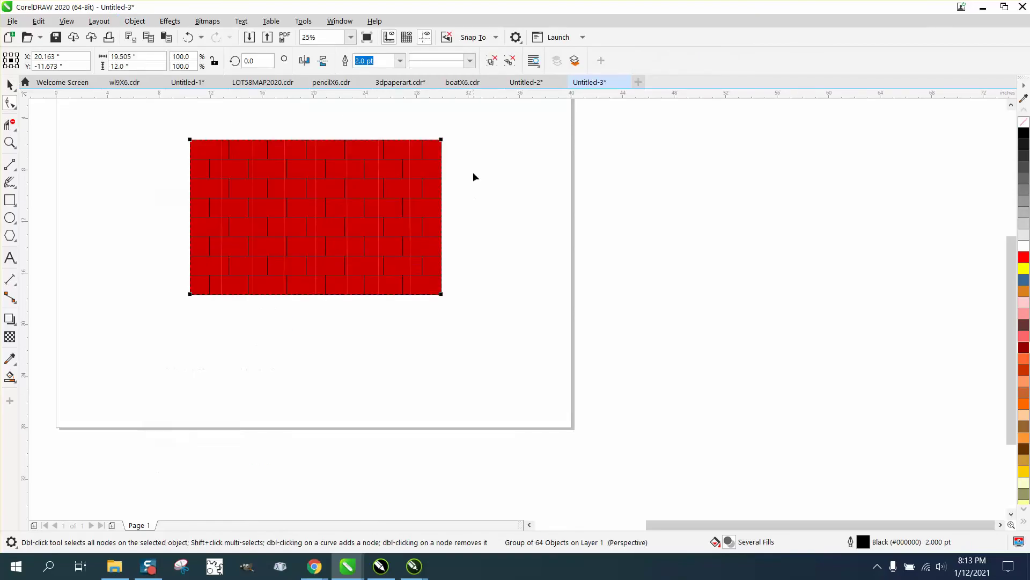
left_click_drag(441, 140, 415, 112)
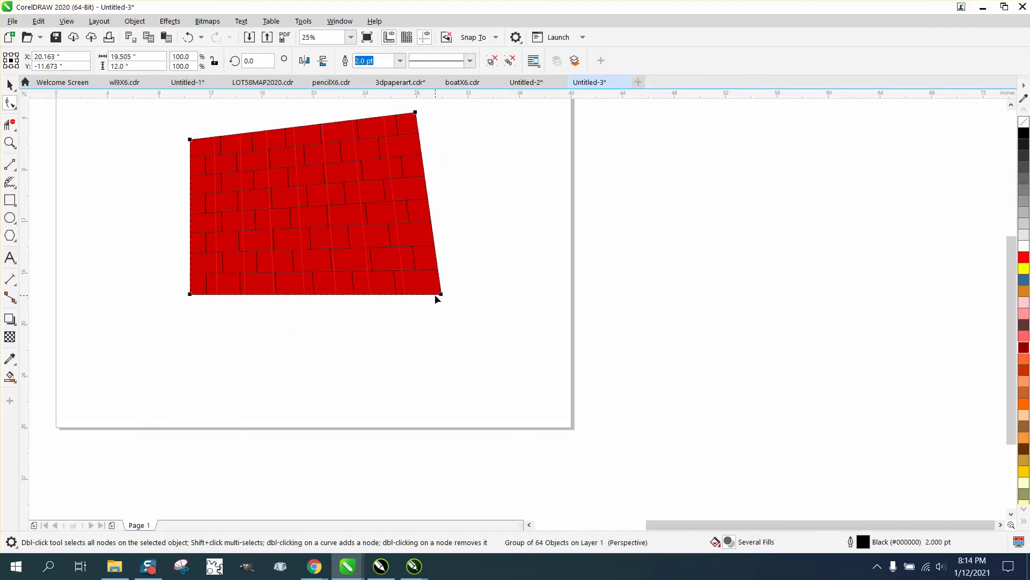
left_click_drag(441, 294, 411, 237)
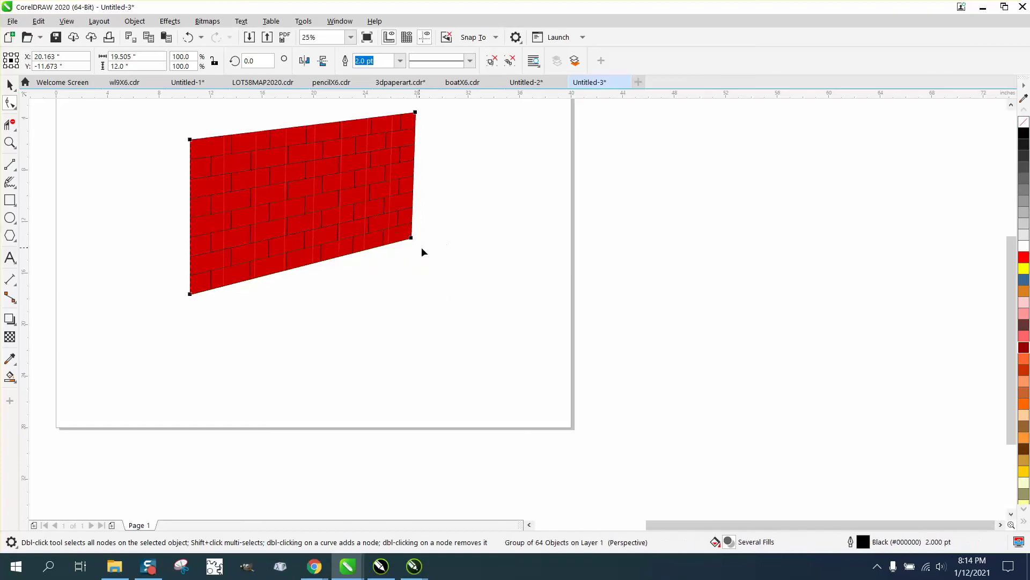
scroll(452, 221, "down", 2)
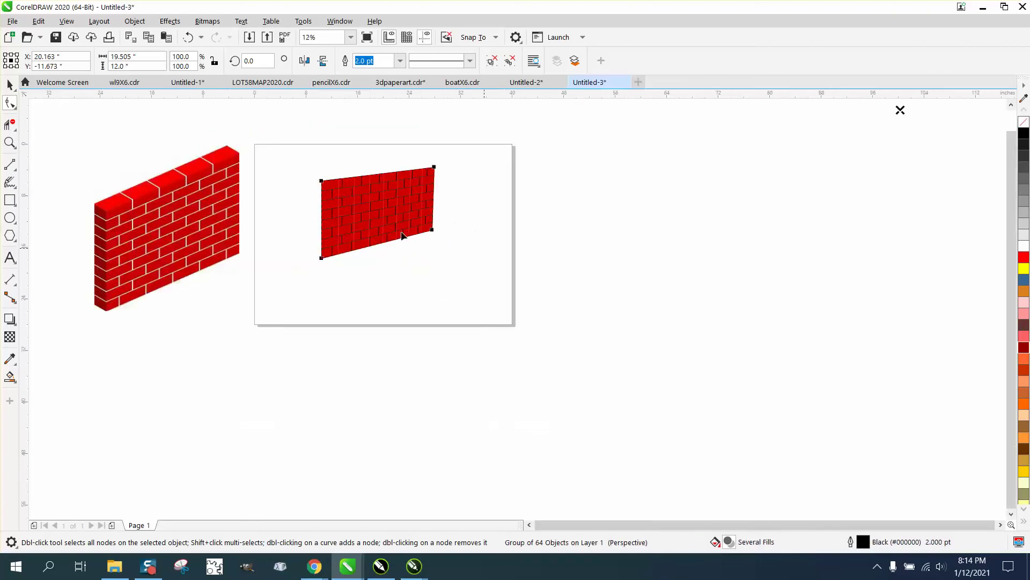
Draw a two-point line about 0.94 inches wide and 0.4 inches high, rising left from the wall's lower-left corner
left_click(10, 142)
left_click_drag(298, 141, 585, 295)
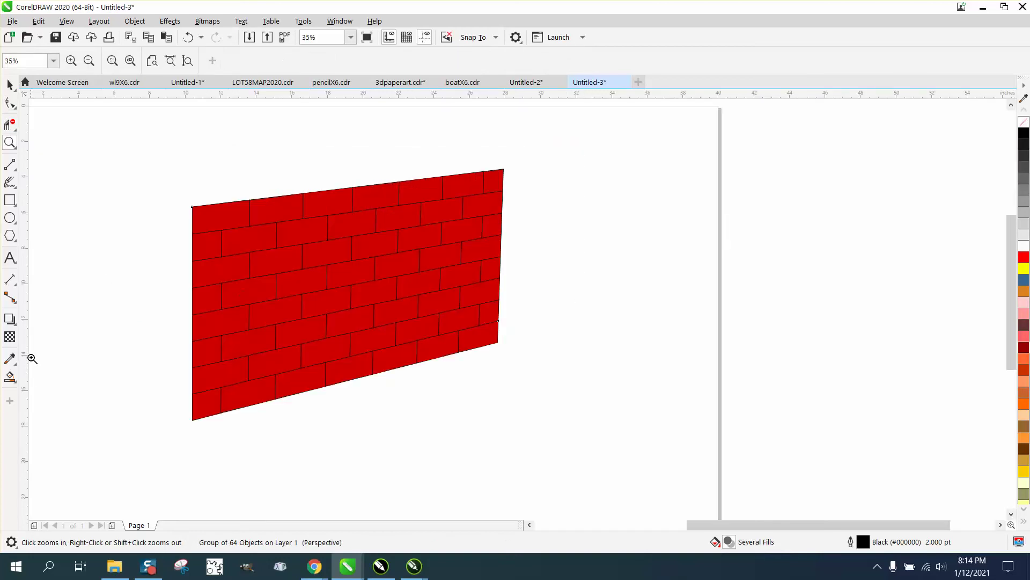
left_click(15, 168)
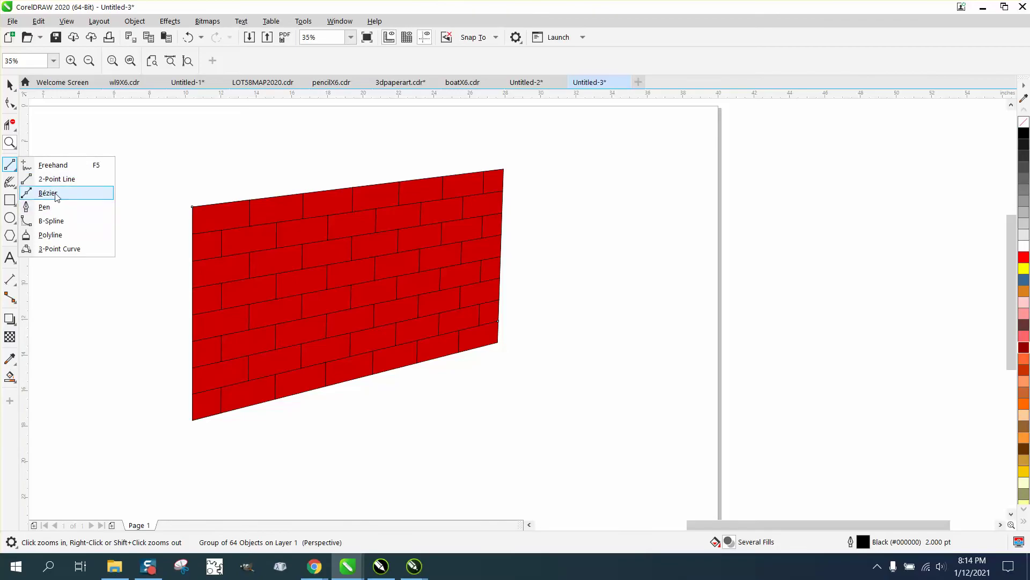
left_click(51, 179)
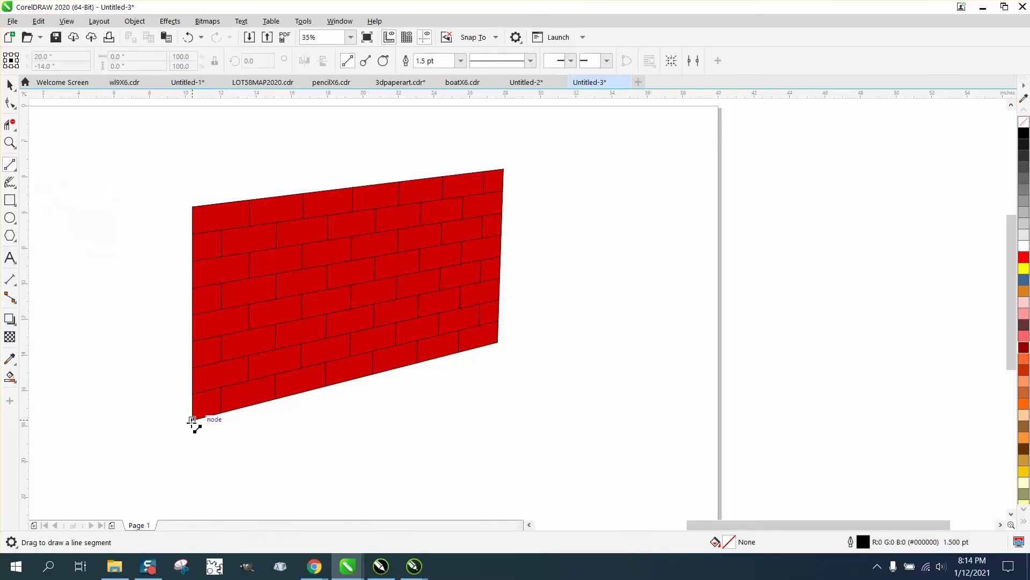
left_click_drag(192, 420, 177, 415)
left_click(9, 85)
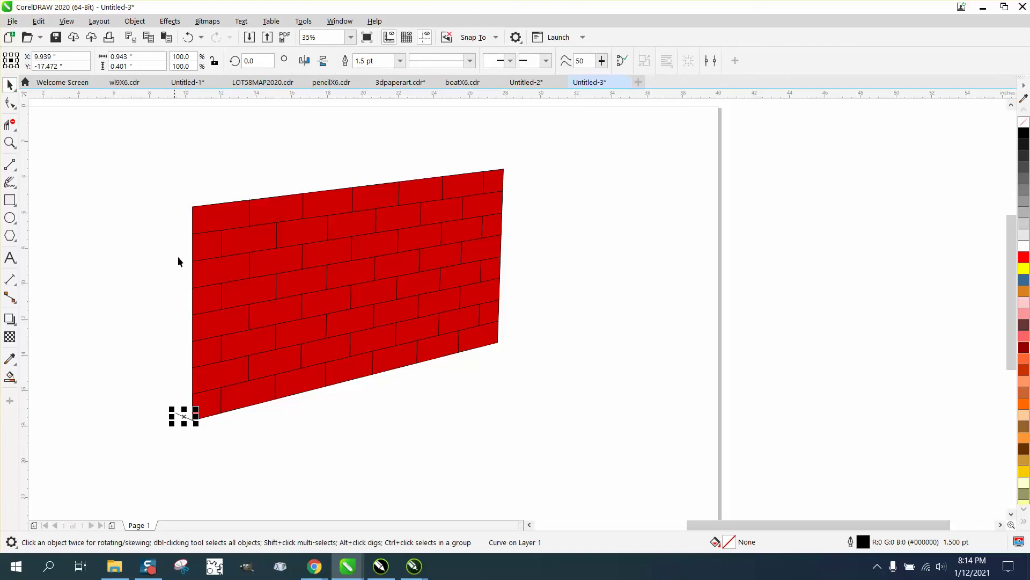
Place a copy of the short slanted line at the wall's upper-left corner
left_click(10, 142)
left_click_drag(115, 184, 358, 493)
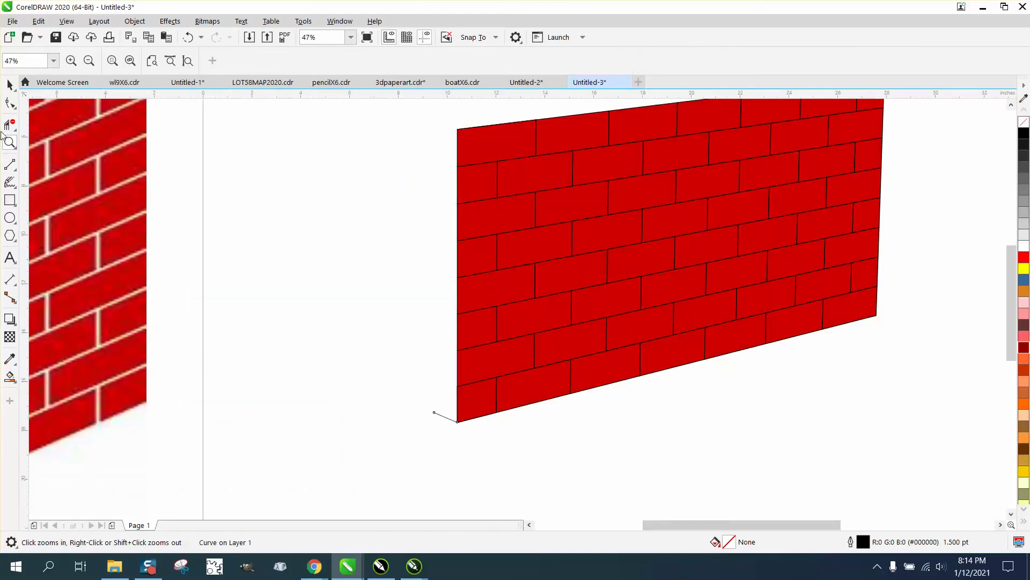
left_click(9, 85)
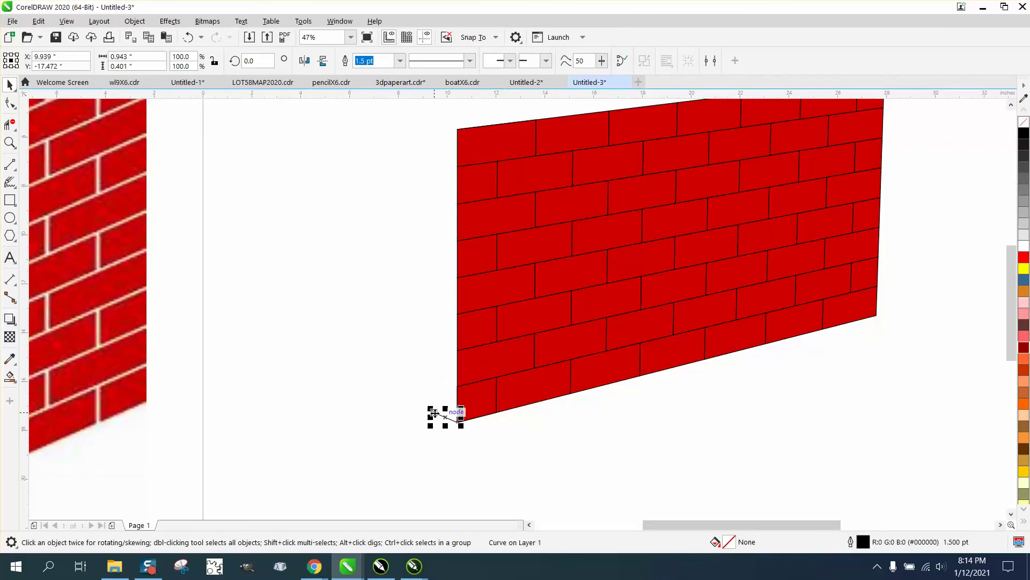
left_click_drag(459, 422, 458, 134)
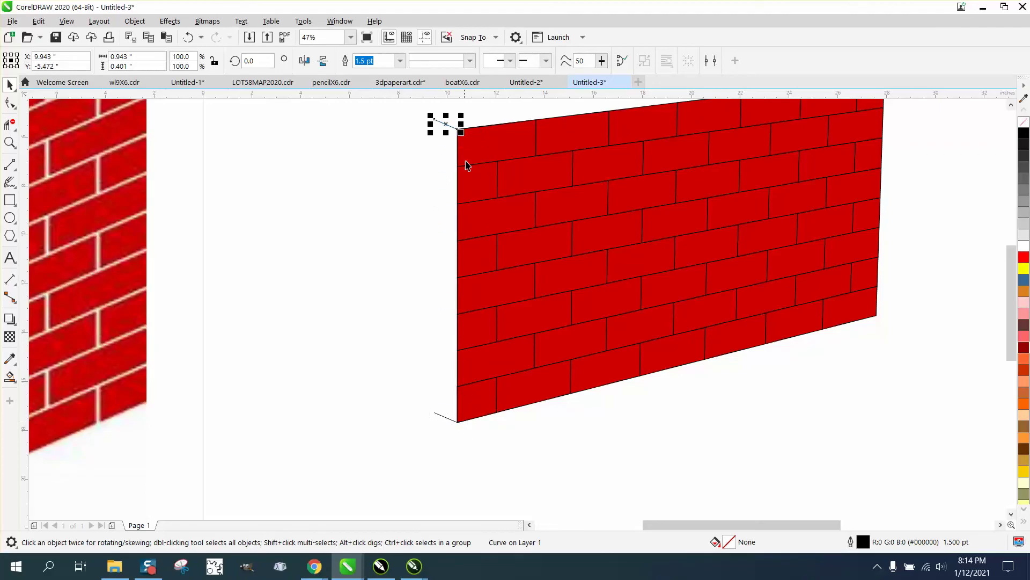
Copy the bottom slanted line up to the next brick joint and repeat the duplication up the wall's left edge
left_click(441, 416)
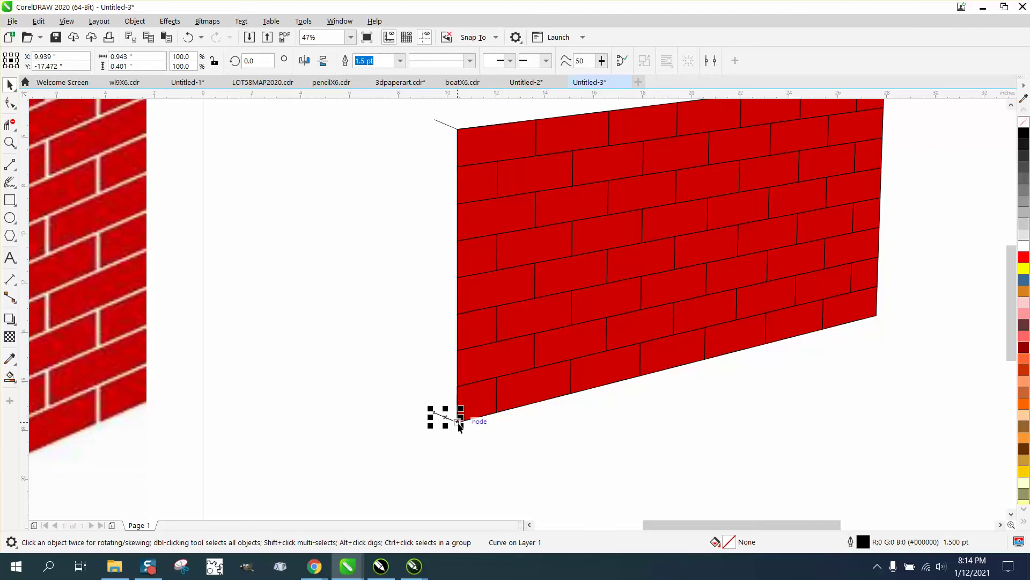
left_click_drag(458, 424, 455, 392)
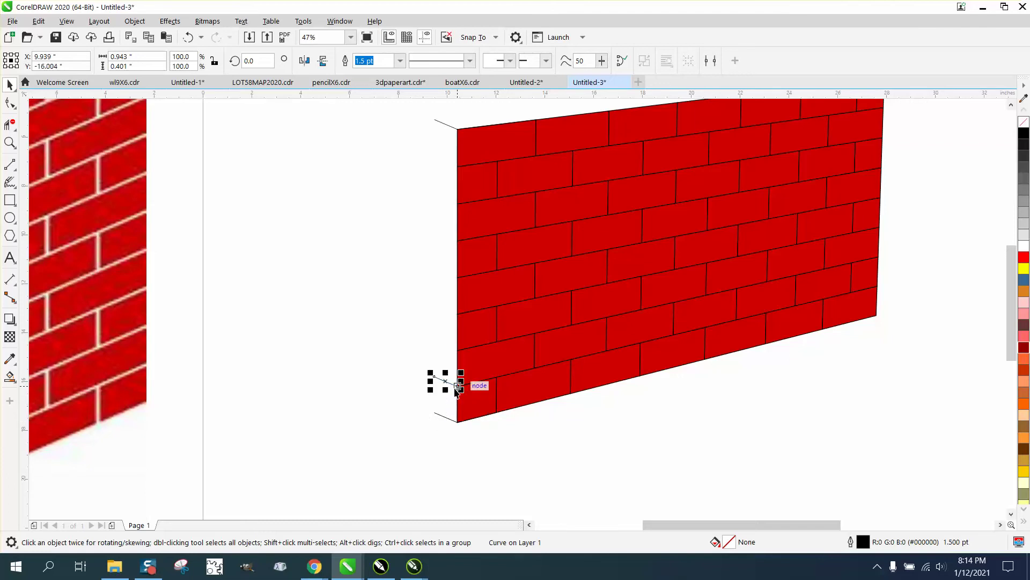
key("ctrl+r")
key("ctrl+r")
key("ctrl+r")
key("ctrl+r")
key("ctrl+r")
key("ctrl+r")
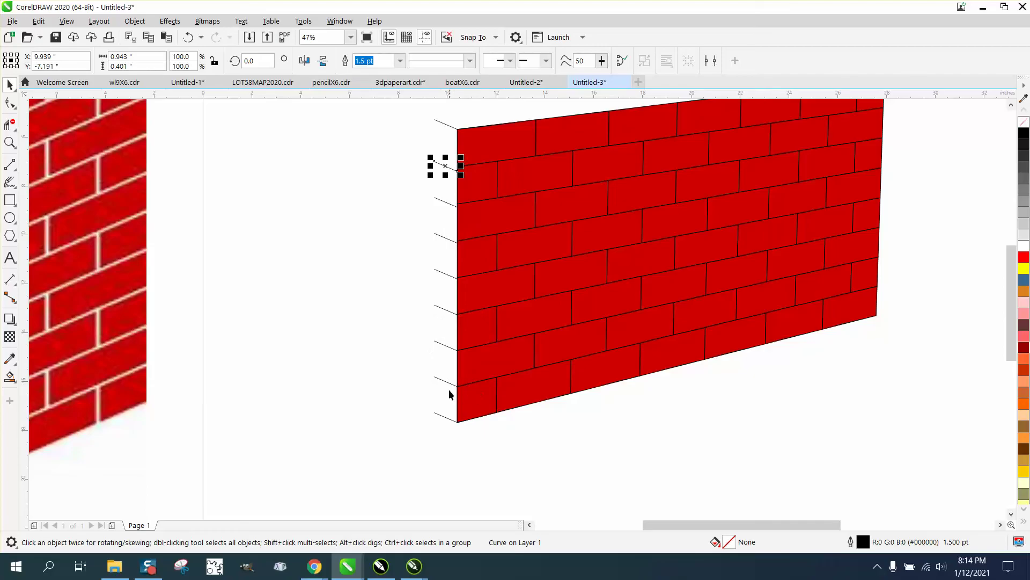
Delete the intermediate slanted line copies, leaving only those at the wall's lower-left and upper-left corners
left_click(449, 392)
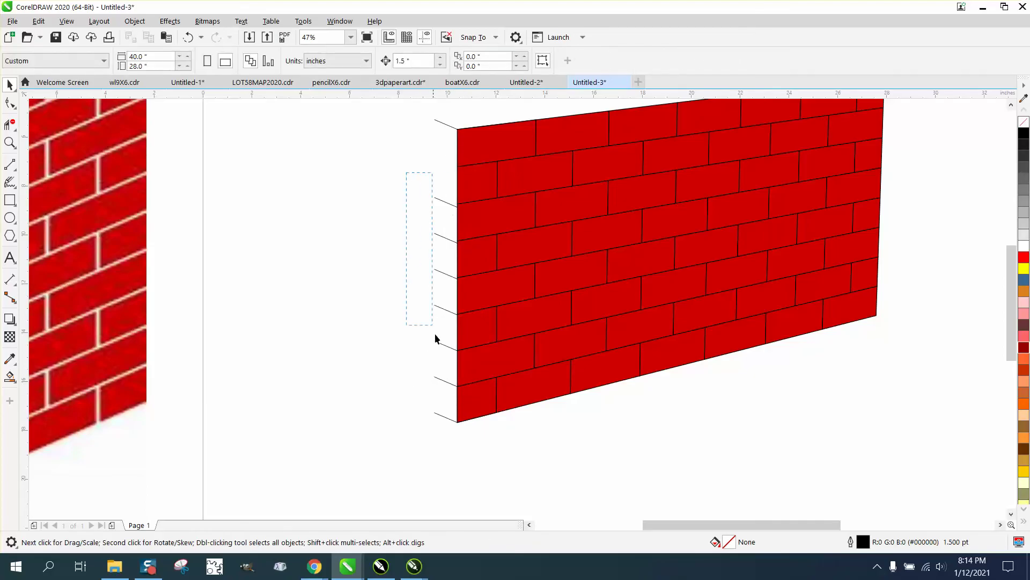
left_click_drag(435, 338, 466, 401)
key("Delete")
Select the short slanted line at the wall's lower-left corner
left_click(10, 142)
left_click_drag(381, 256, 622, 448)
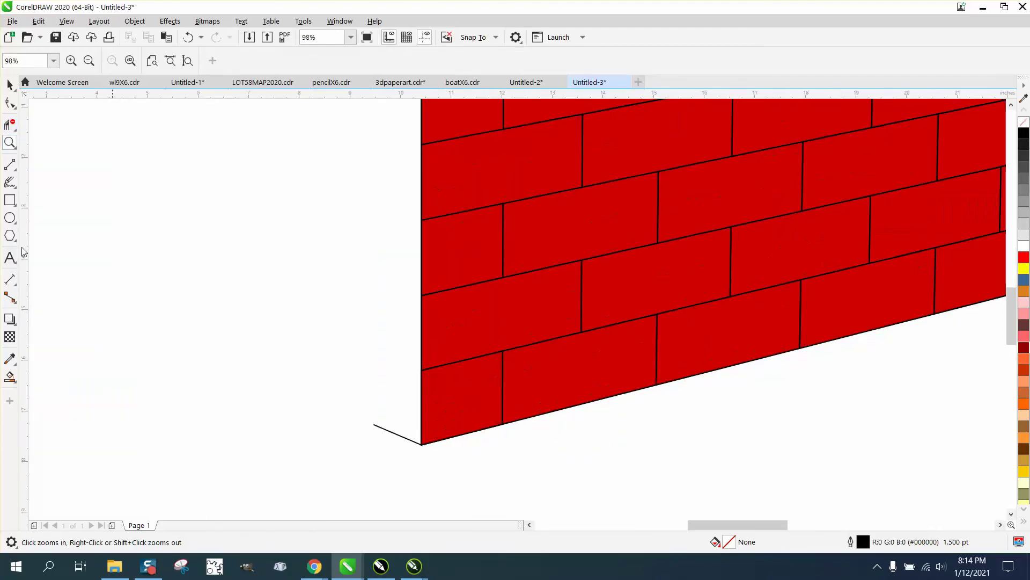
key("F10")
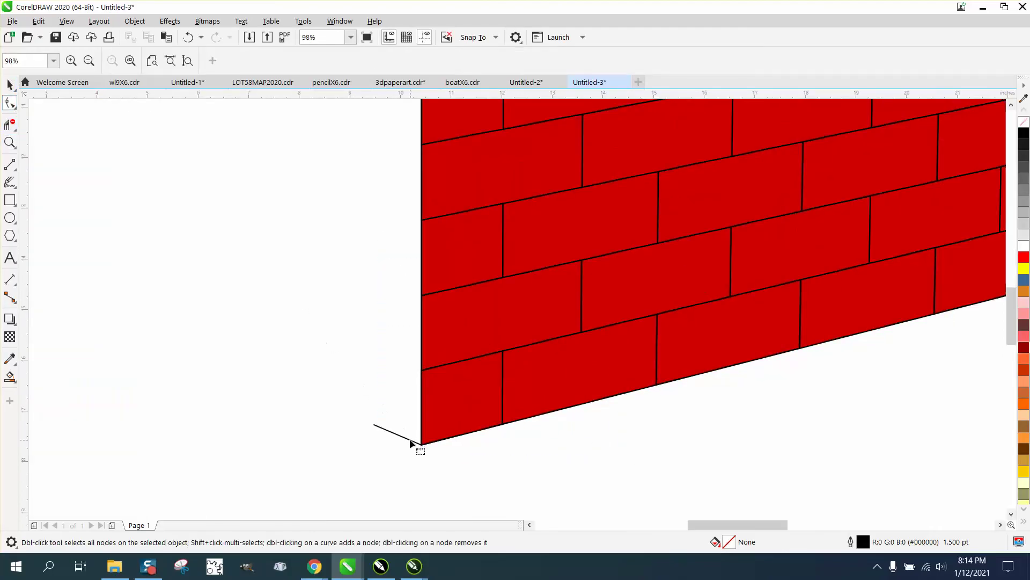
left_click(410, 438)
left_click(11, 82)
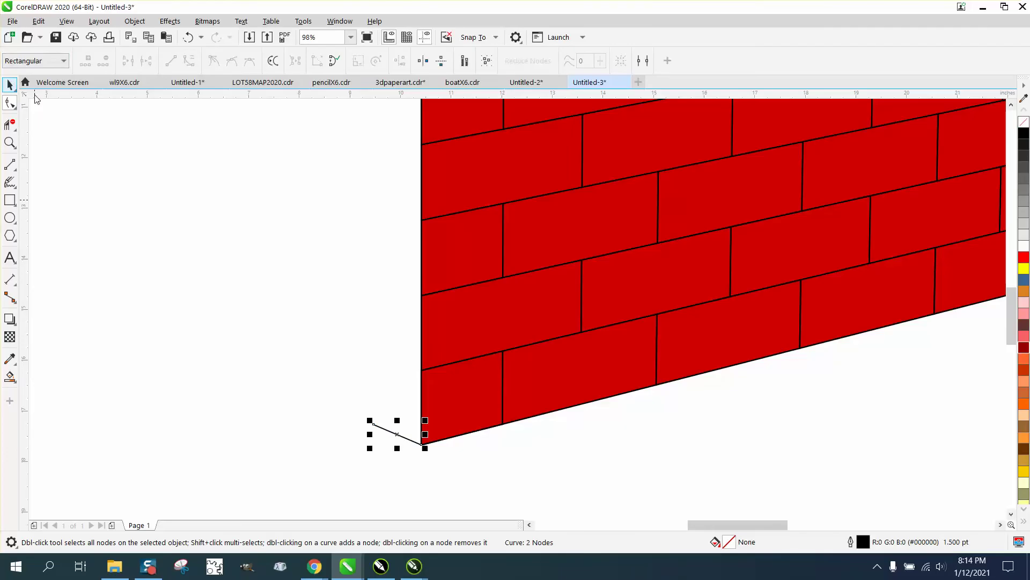